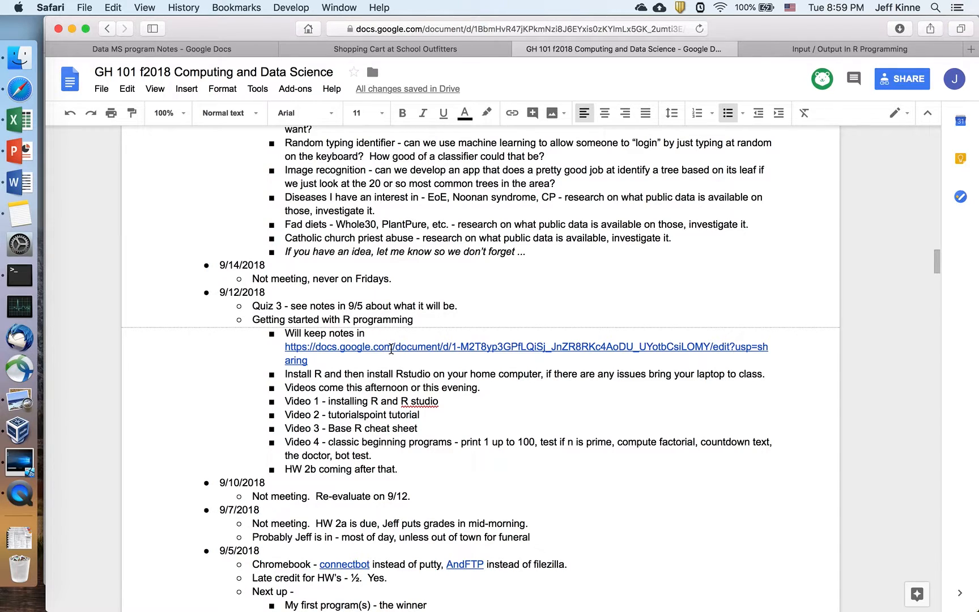
- Open the R notes document linked under Getting started with R programming in the 9/12/2018 entry and skim its sections
{"action": "left_click", "coordinate": [391, 349]}
{"action": "left_click", "coordinate": [400, 383]}
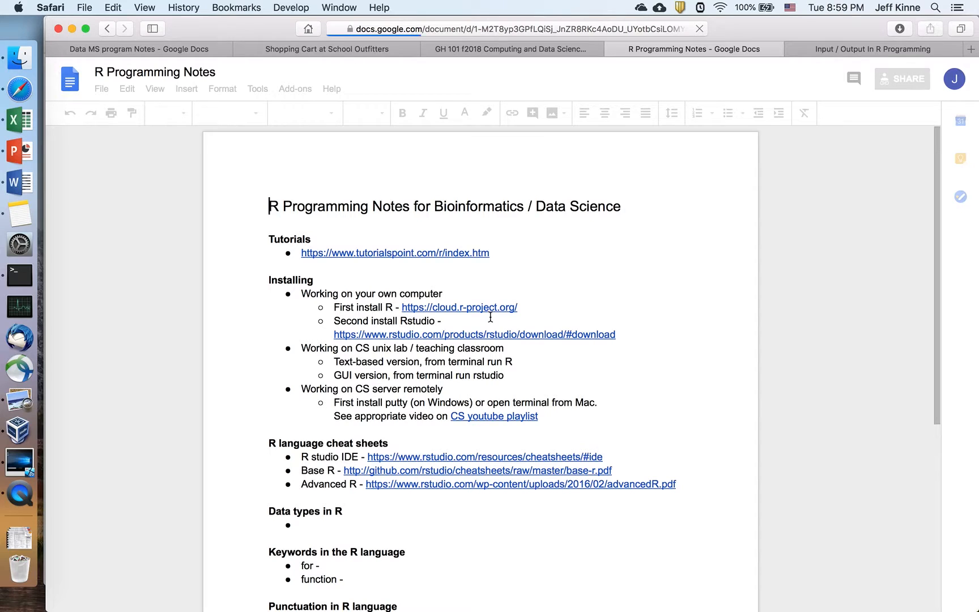
{"action": "scroll", "coordinate": [490, 317], "scroll_direction": "down", "scroll_amount": 5}
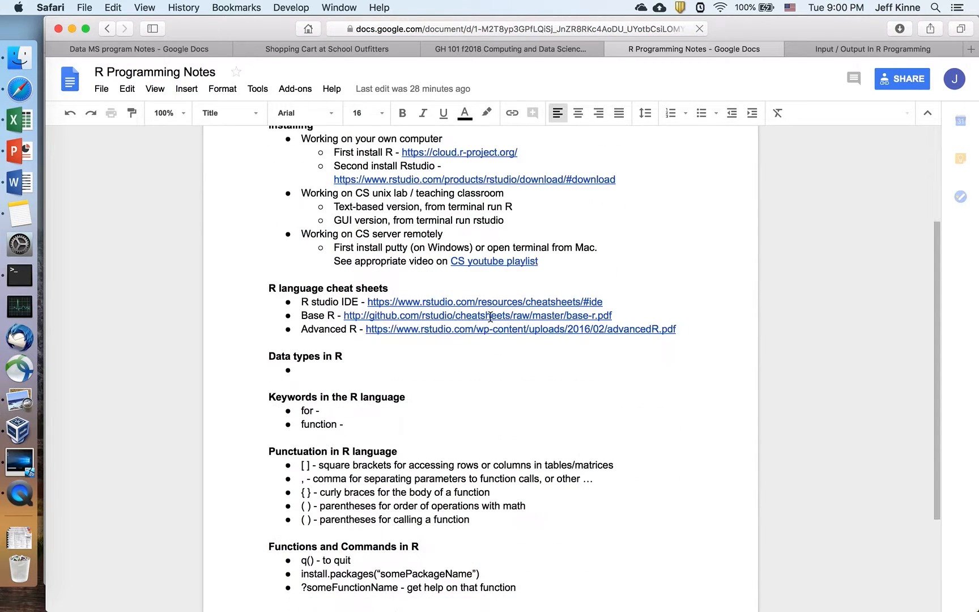
{"action": "scroll", "coordinate": [507, 372], "scroll_direction": "down", "scroll_amount": 1}
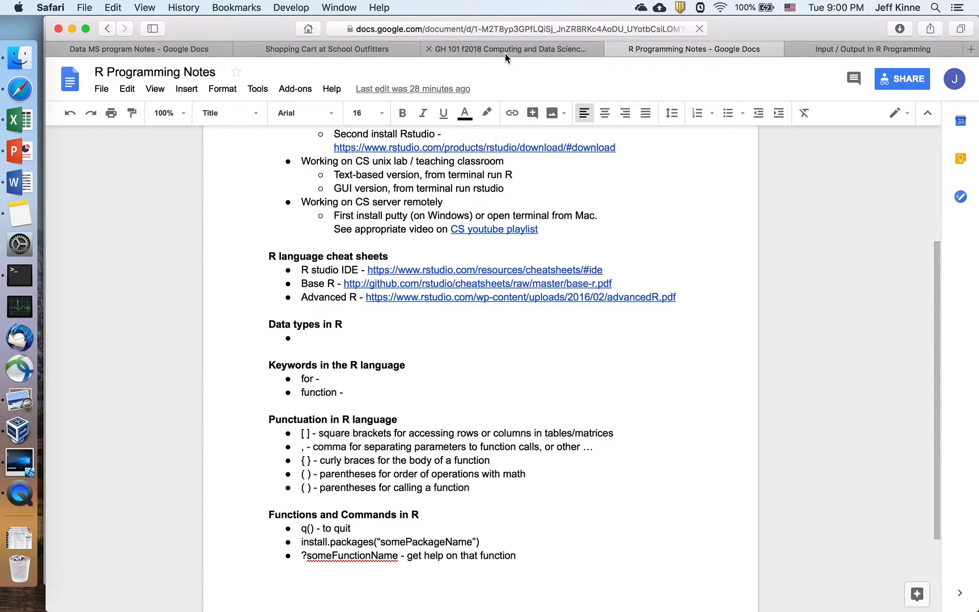
- Return to the GH 101 course document and add a period after the "our notes on R" link under my first program
{"action": "left_click", "coordinate": [504, 53]}
{"action": "scroll", "coordinate": [385, 332], "scroll_direction": "up", "scroll_amount": 15}
{"action": "scroll", "coordinate": [385, 333], "scroll_direction": "up", "scroll_amount": 3}
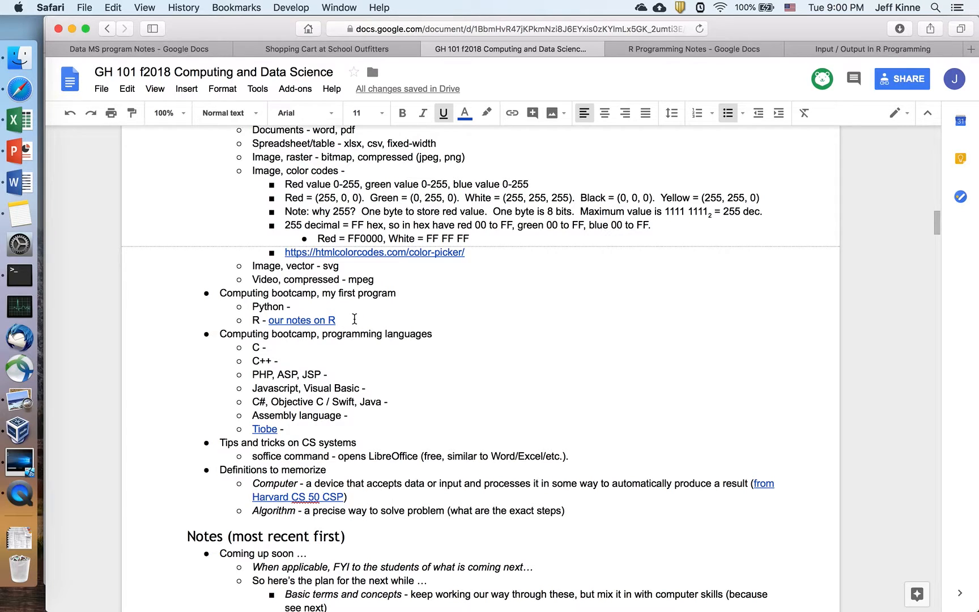
{"action": "left_click", "coordinate": [354, 319]}
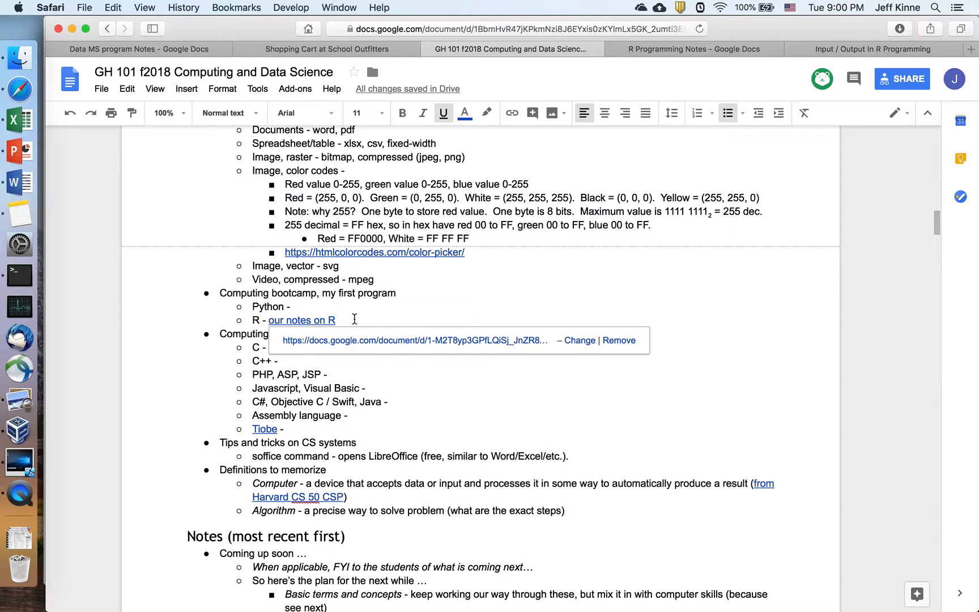
{"action": "type", "text": "."}
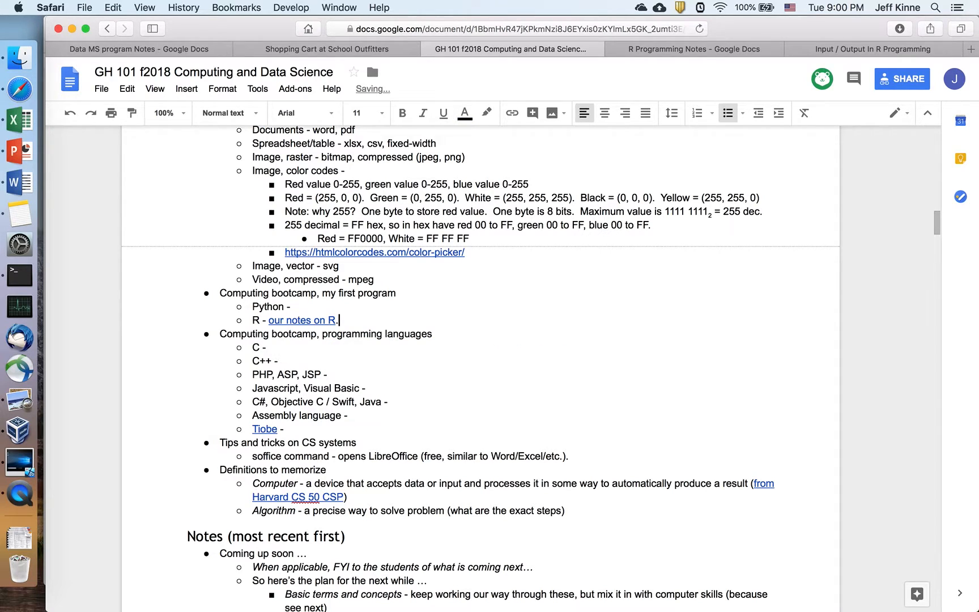
- Highlight the 9/12/2018 bullet about installing R and then Rstudio on your home computer
{"action": "scroll", "coordinate": [405, 483], "scroll_direction": "down", "scroll_amount": 10}
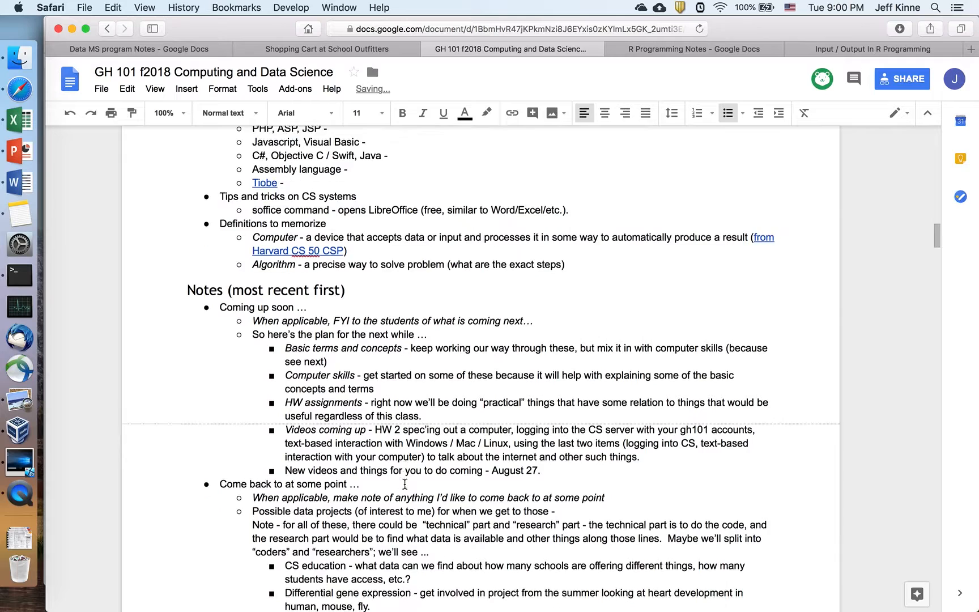
{"action": "scroll", "coordinate": [405, 483], "scroll_direction": "down", "scroll_amount": 10}
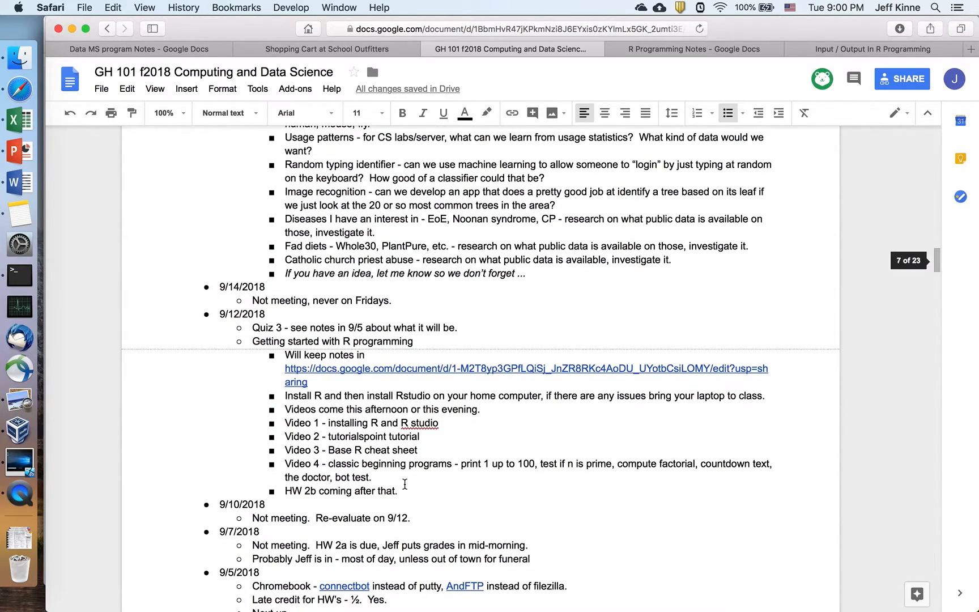
{"action": "triple_click", "coordinate": [306, 399]}
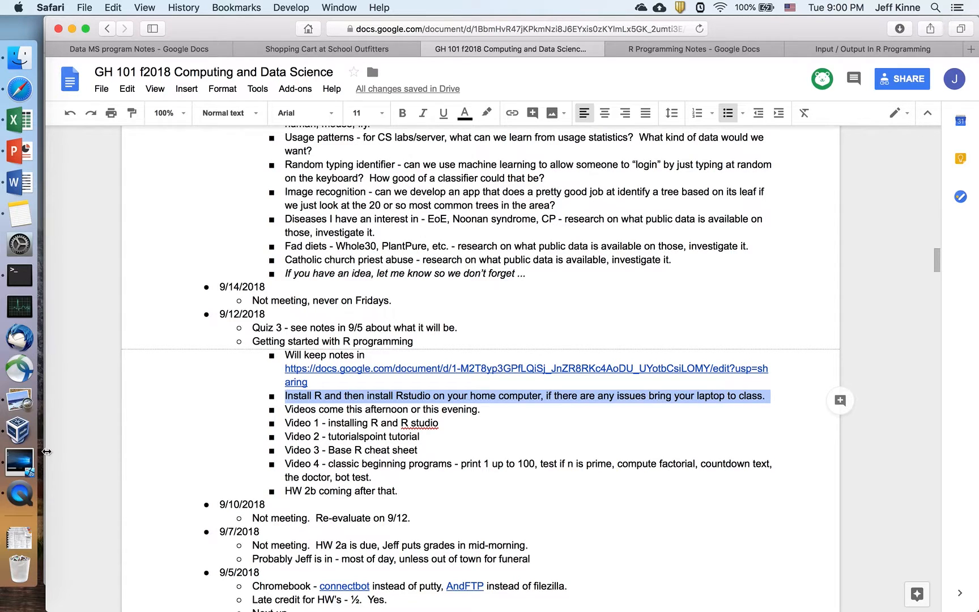
- Switch to the Windows 10 virtual machine in VirtualBox and show it full screen
{"action": "left_click", "coordinate": [20, 460]}
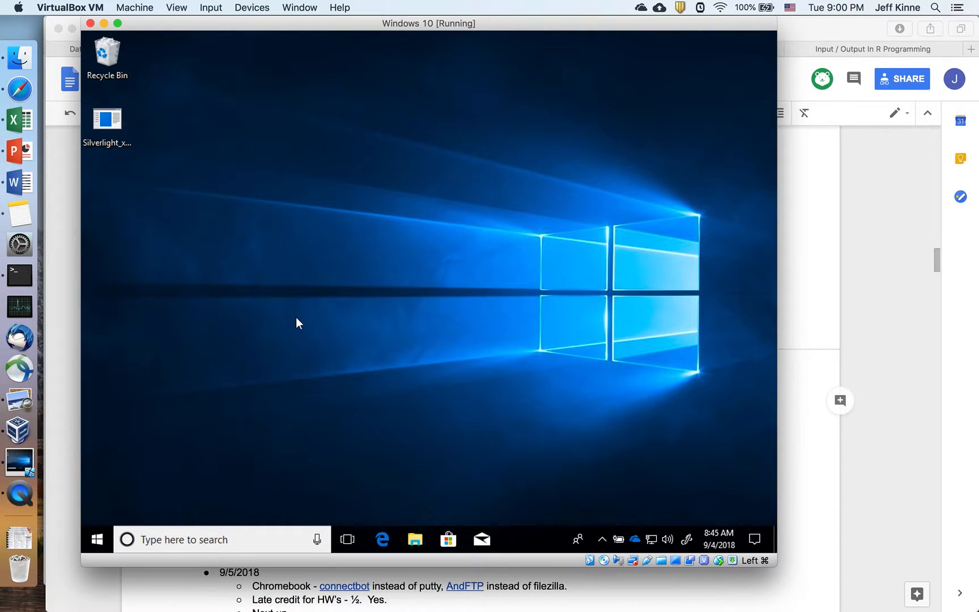
{"action": "left_click", "coordinate": [117, 23]}
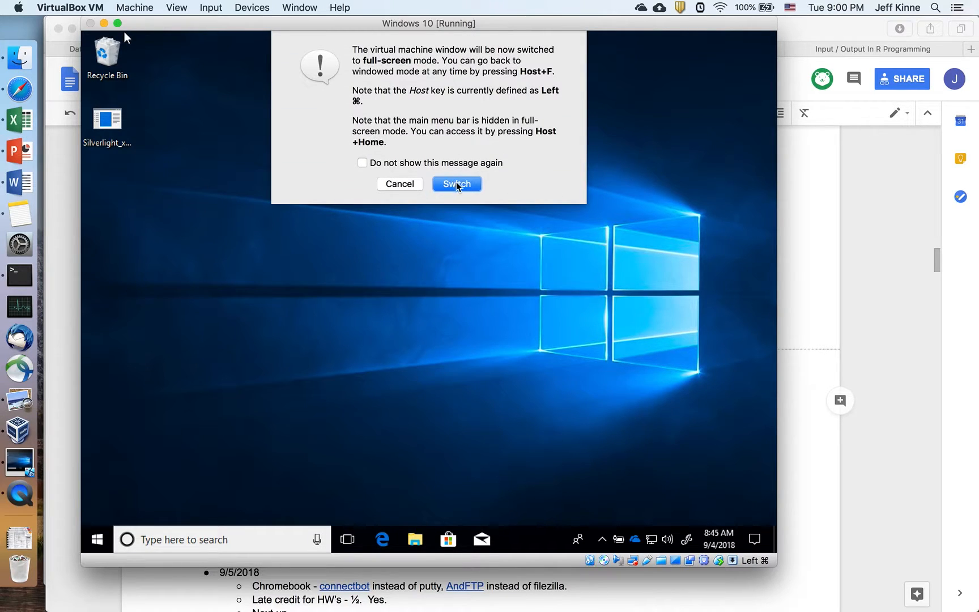
{"action": "left_click", "coordinate": [457, 185]}
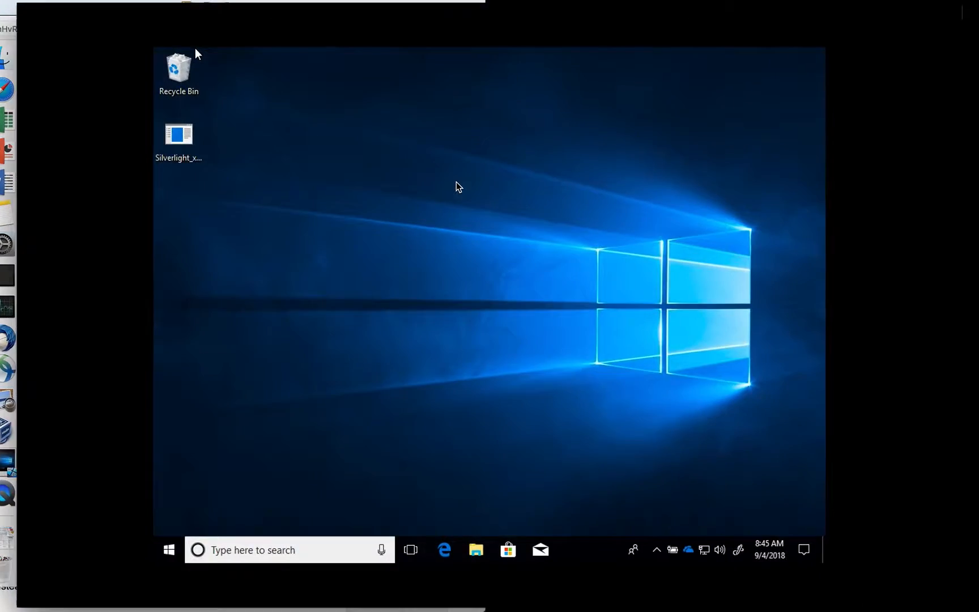
- Launch Edge, go to the instructor's personal website, and open the GH 101 course from its current courses
{"action": "left_click", "coordinate": [443, 554]}
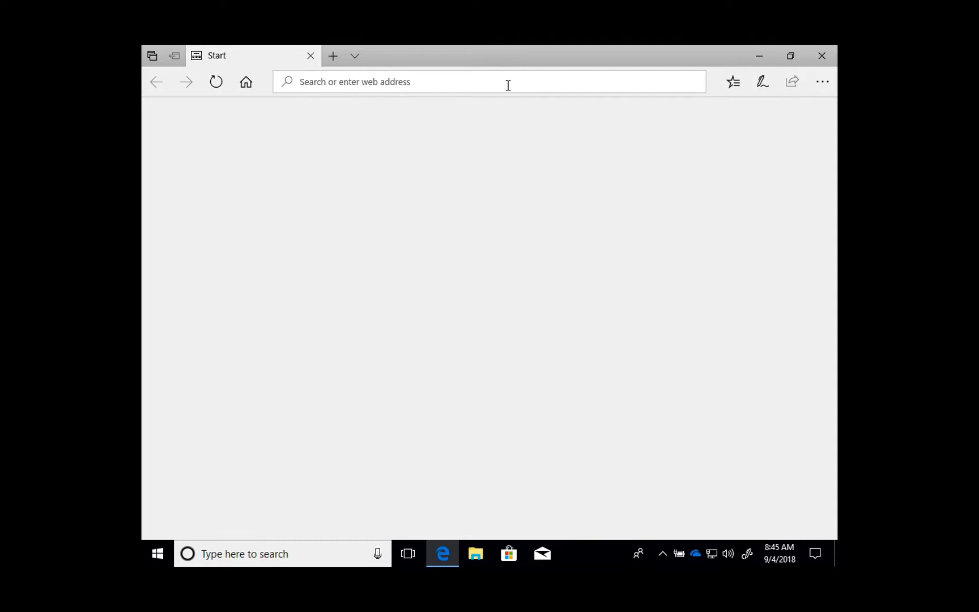
{"action": "type", "text": "kinn"}
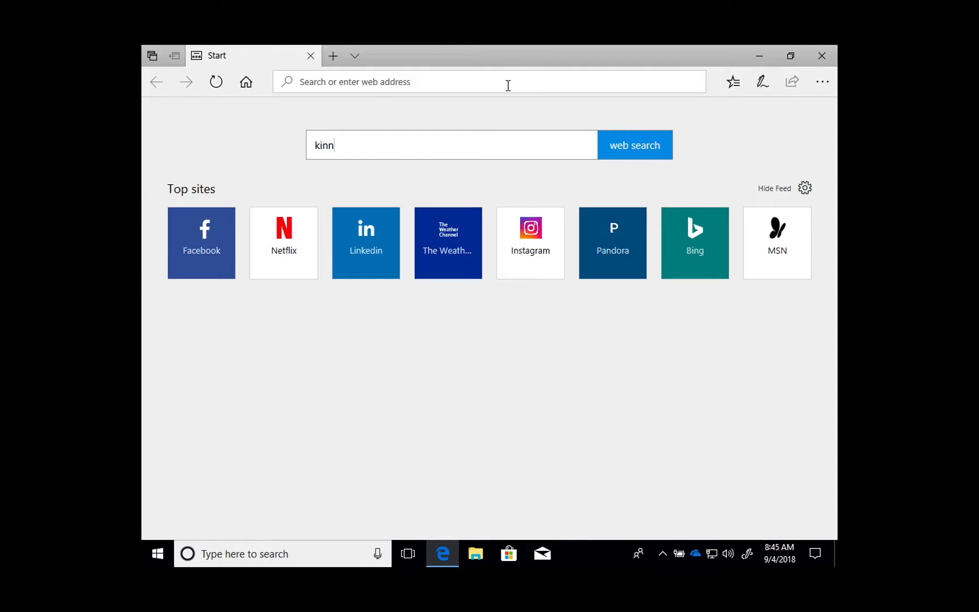
{"action": "type", "text": "kinnejeff.com/"}
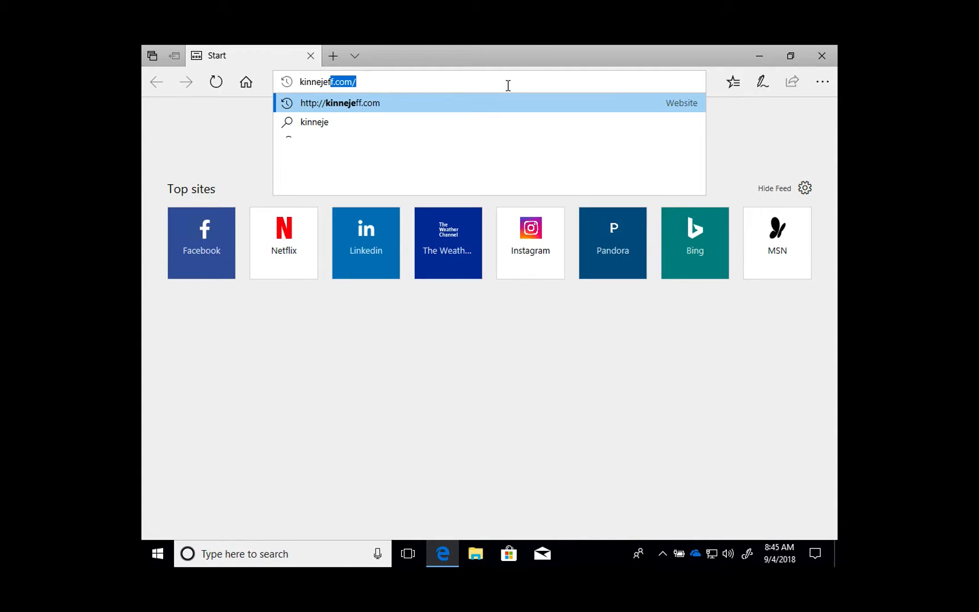
{"action": "key", "text": "Return"}
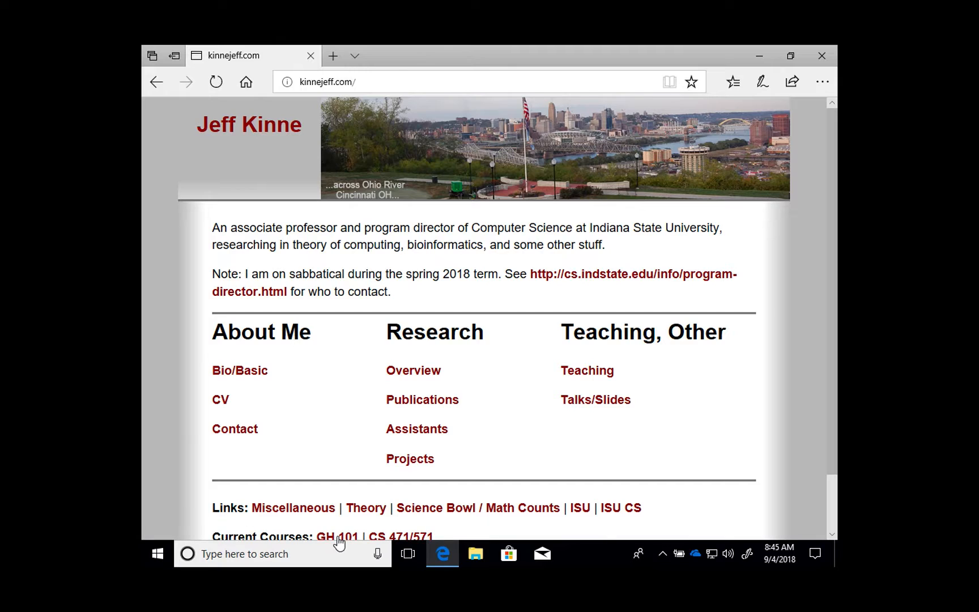
{"action": "scroll", "coordinate": [331, 501], "scroll_direction": "down", "scroll_amount": 2}
{"action": "left_click", "coordinate": [342, 476]}
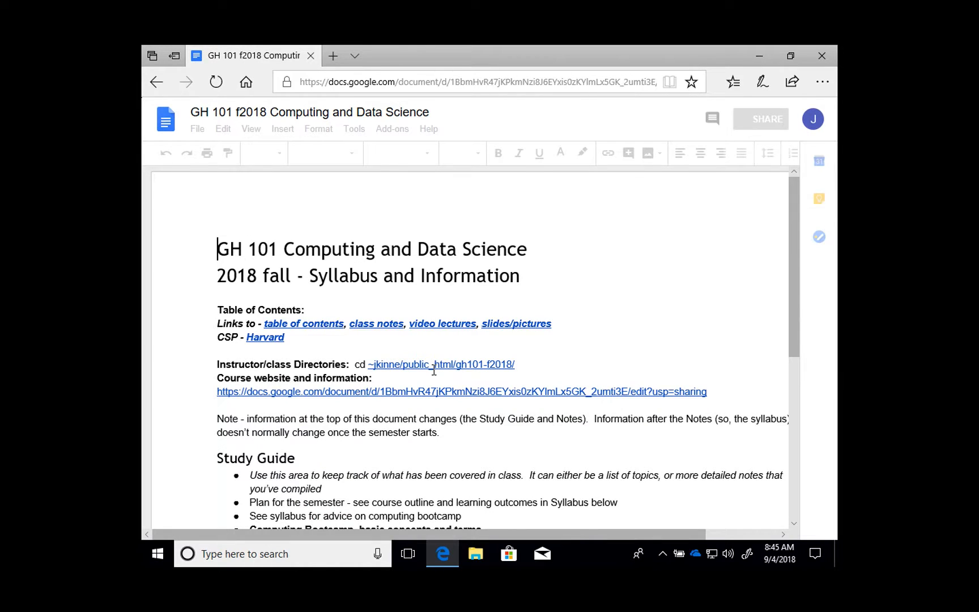
- Open the "our notes on R" link in the course document's "Computing bootcamp, my first program" section
{"action": "scroll", "coordinate": [434, 371], "scroll_direction": "down", "scroll_amount": 1}
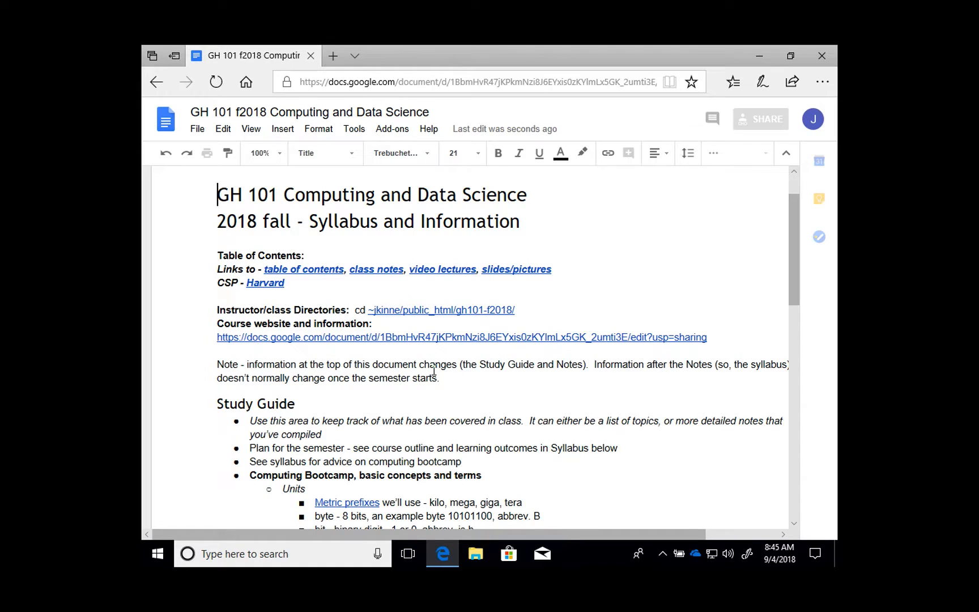
{"action": "scroll", "coordinate": [434, 371], "scroll_direction": "down", "scroll_amount": 15}
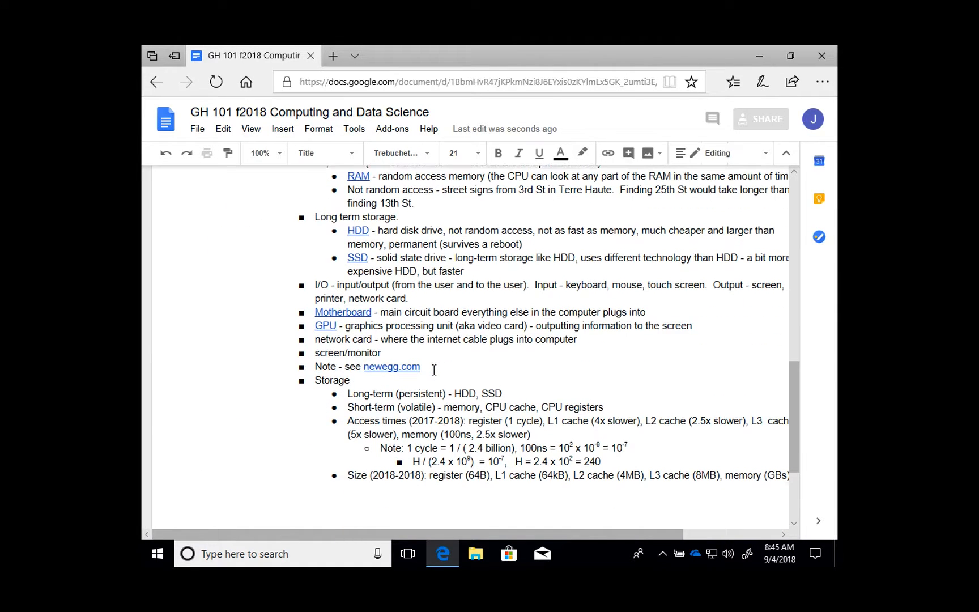
{"action": "scroll", "coordinate": [434, 370], "scroll_direction": "down", "scroll_amount": 5}
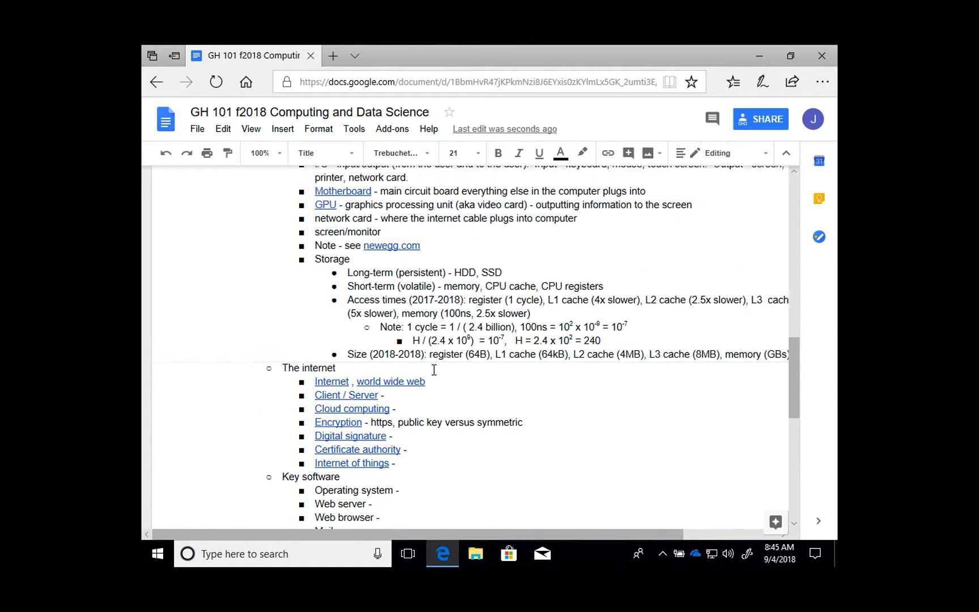
{"action": "scroll", "coordinate": [434, 369], "scroll_direction": "down", "scroll_amount": 7}
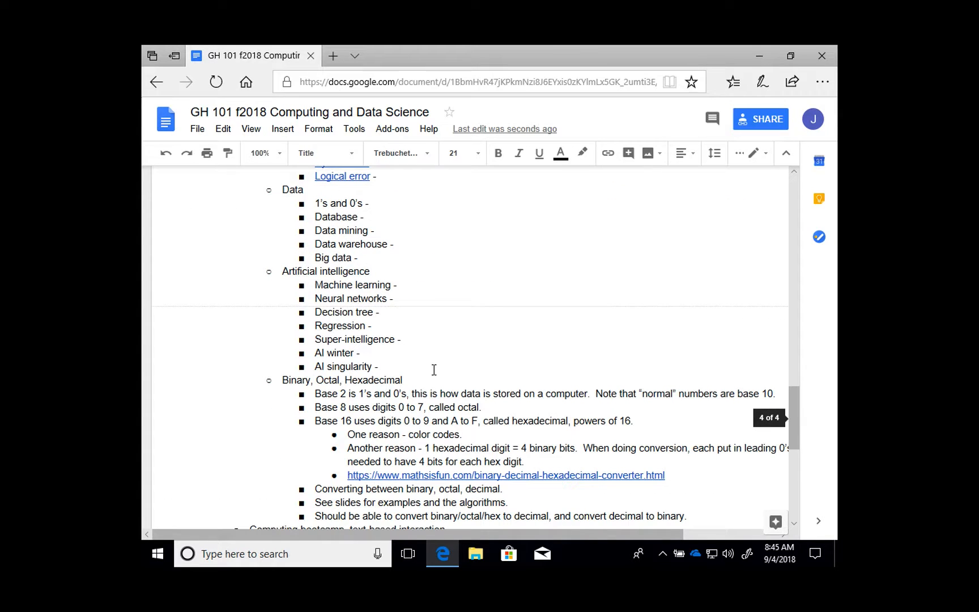
{"action": "scroll", "coordinate": [434, 371], "scroll_direction": "down", "scroll_amount": 7}
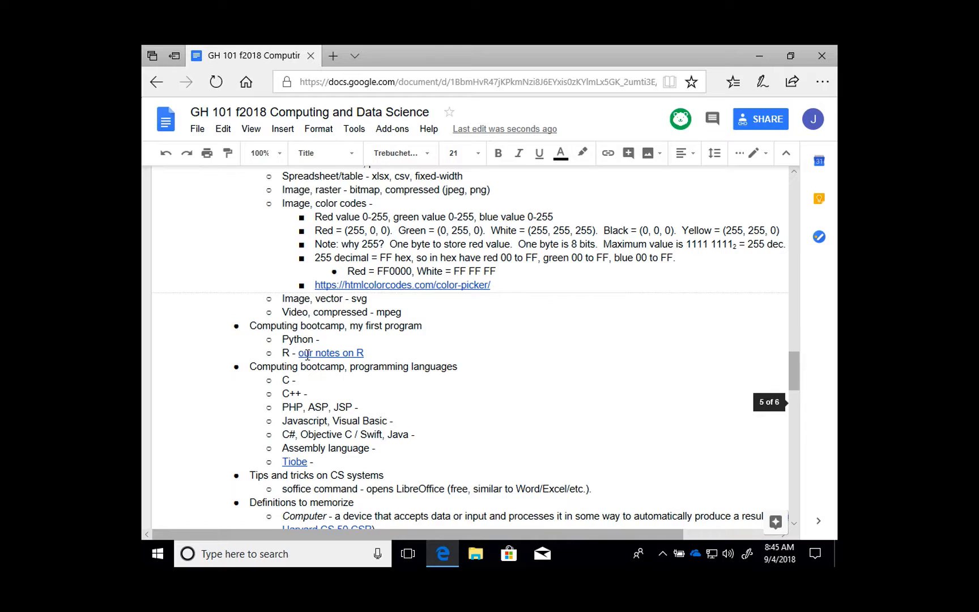
{"action": "left_click", "coordinate": [320, 353]}
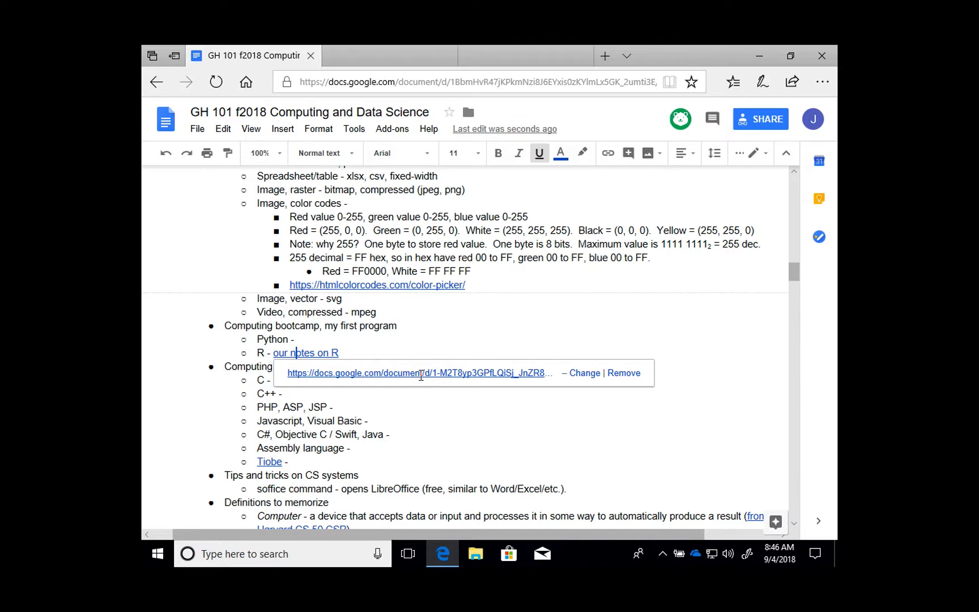
{"action": "left_click", "coordinate": [380, 372]}
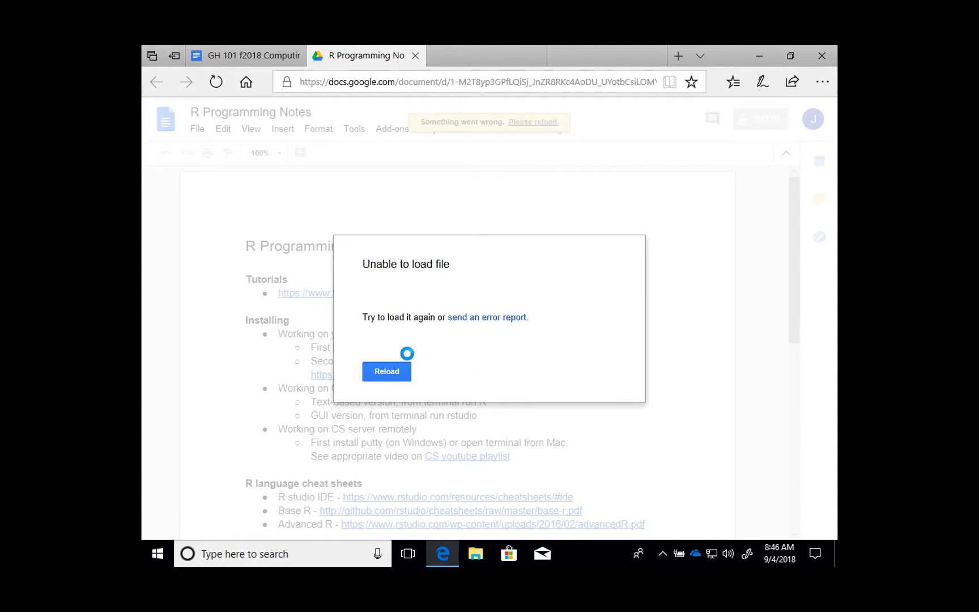
- Close the duplicate R Programming Notes tab and reload the document in the remaining one
{"action": "left_click", "coordinate": [392, 371]}
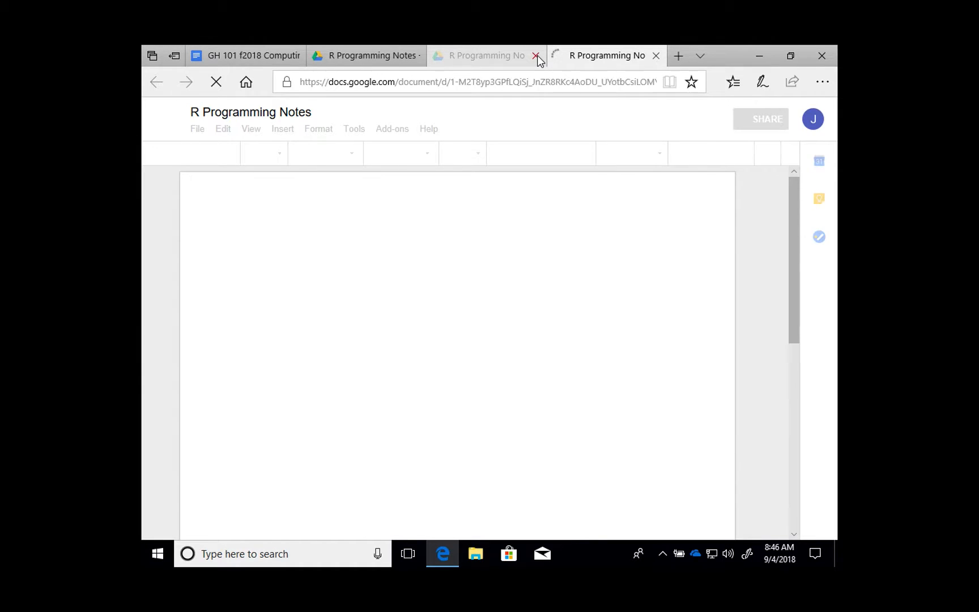
{"action": "left_click", "coordinate": [535, 55]}
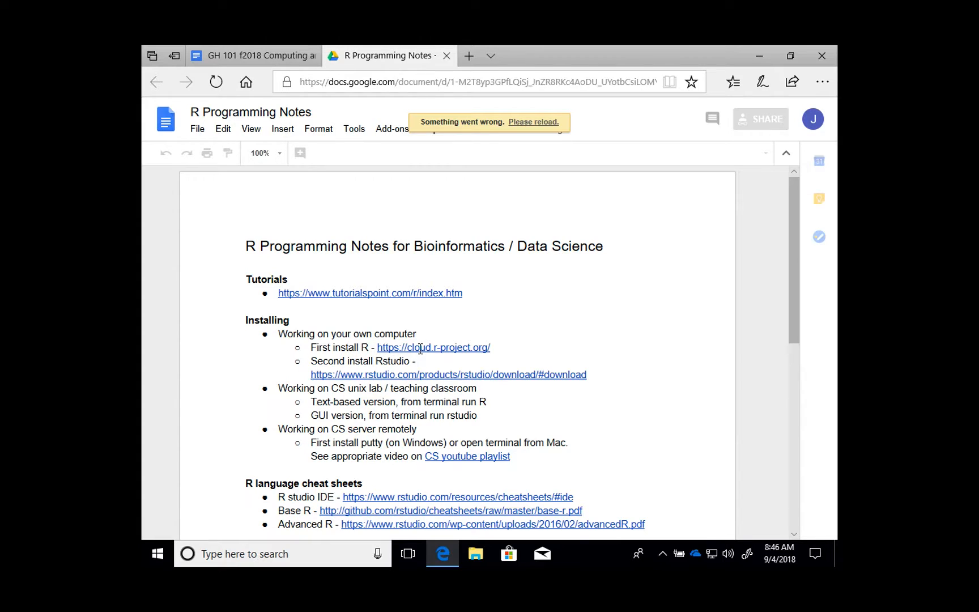
{"action": "left_click", "coordinate": [492, 348]}
{"action": "left_click_drag", "start_coordinate": [491, 348], "coordinate": [393, 333]}
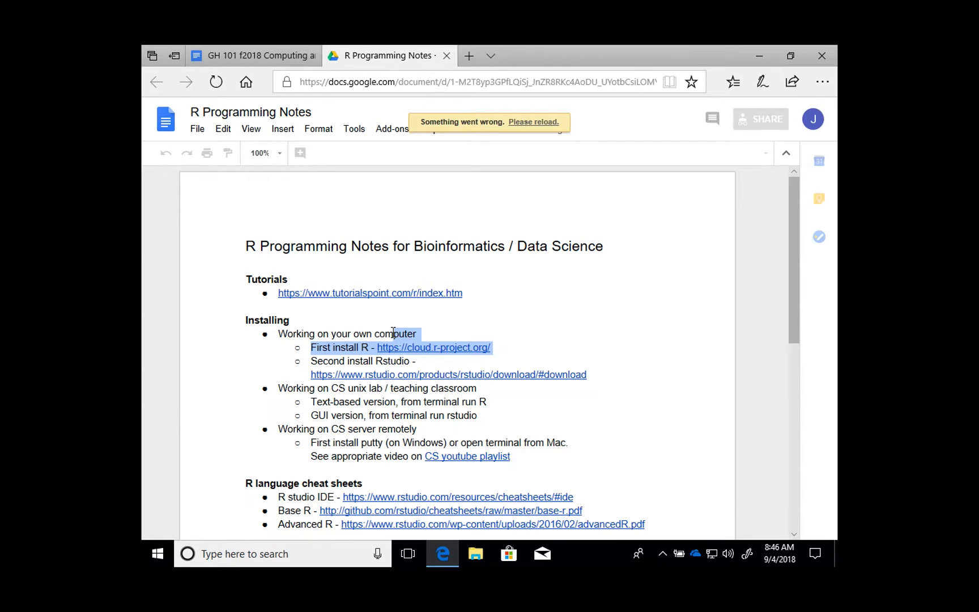
{"action": "left_click", "coordinate": [454, 330]}
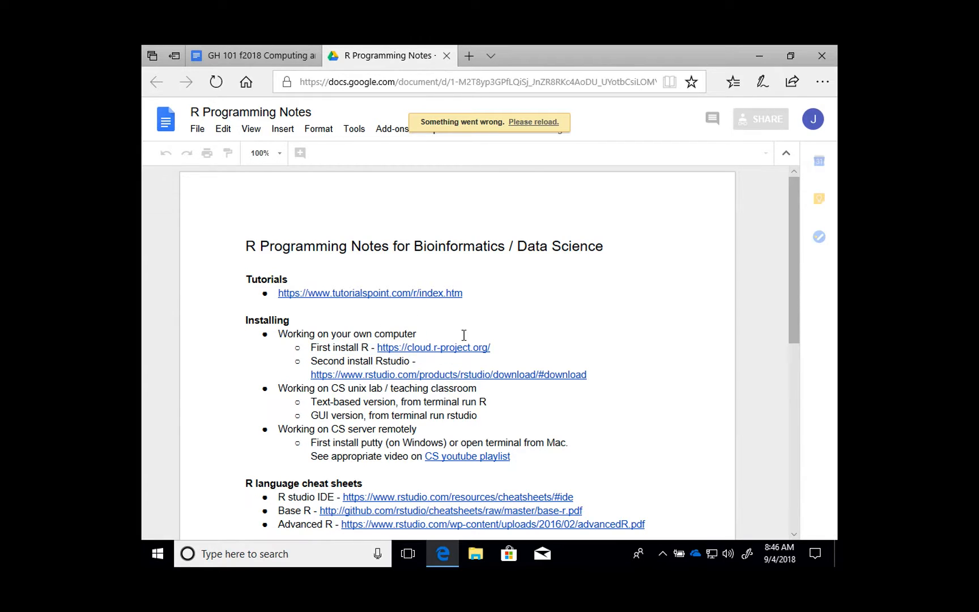
{"action": "left_click", "coordinate": [533, 123]}
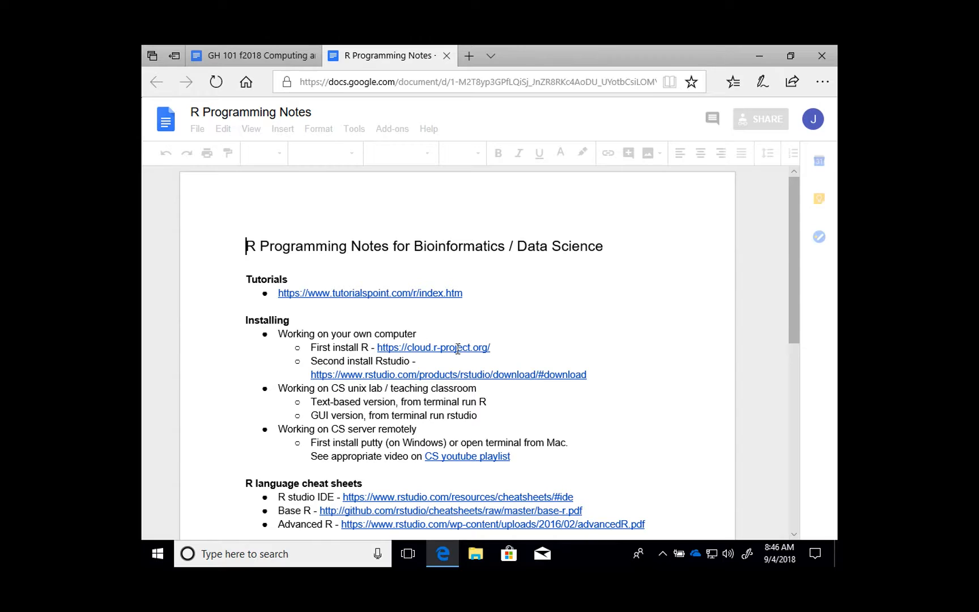
- Follow the "First install R" link to cloud.r-project.org and open the Download R for Windows page
{"action": "left_click", "coordinate": [457, 348]}
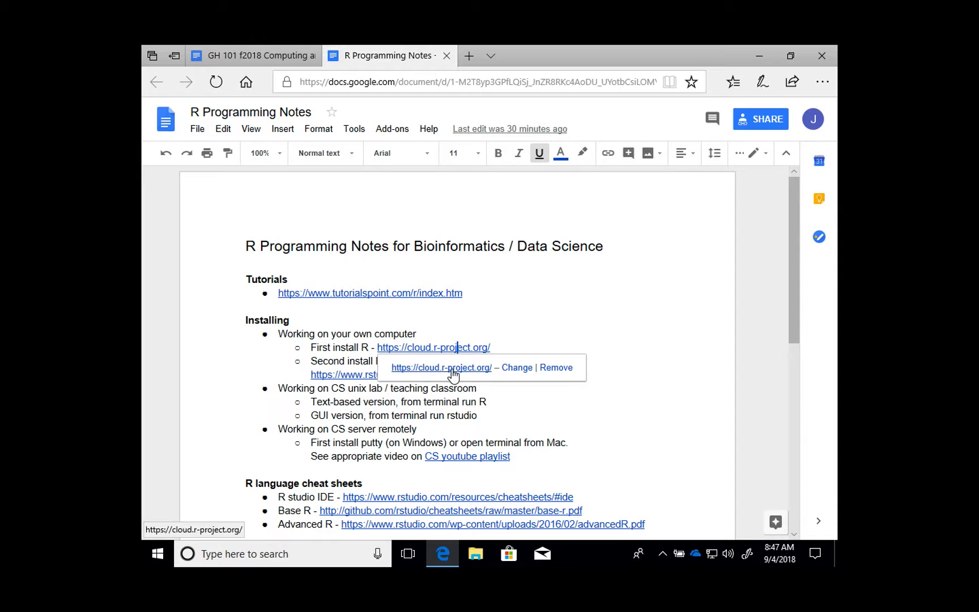
{"action": "left_click", "coordinate": [452, 368]}
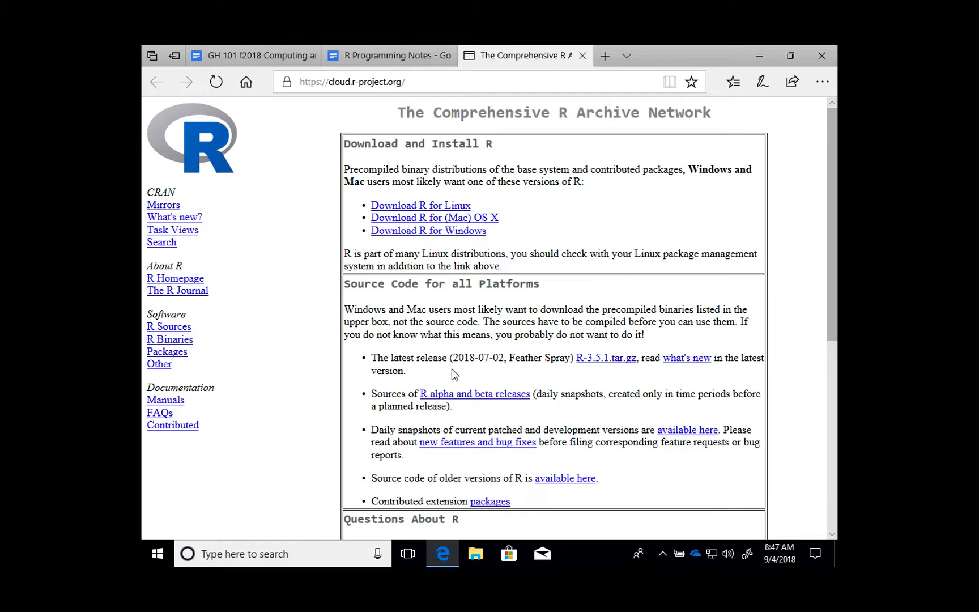
{"action": "left_click", "coordinate": [449, 232]}
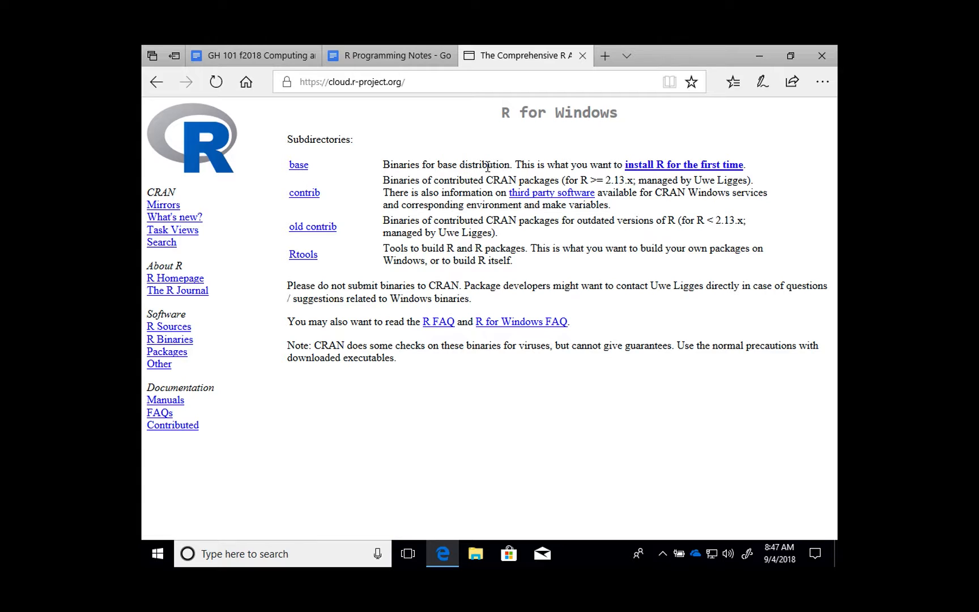
- Download R 3.5.1 for Windows from the base distribution and save the installer R-3.5.1-win.exe
{"action": "left_click", "coordinate": [294, 169]}
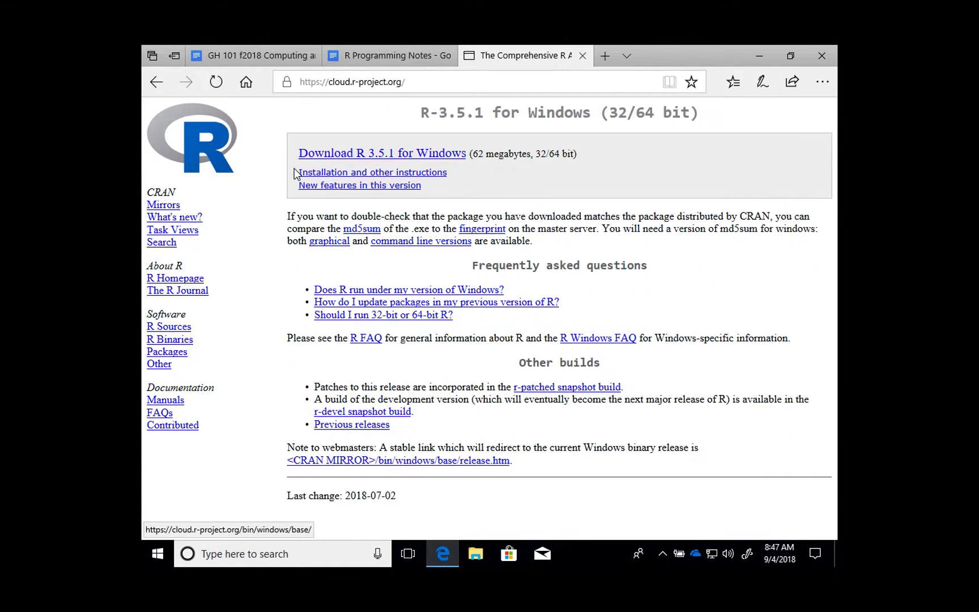
{"action": "left_click", "coordinate": [395, 154]}
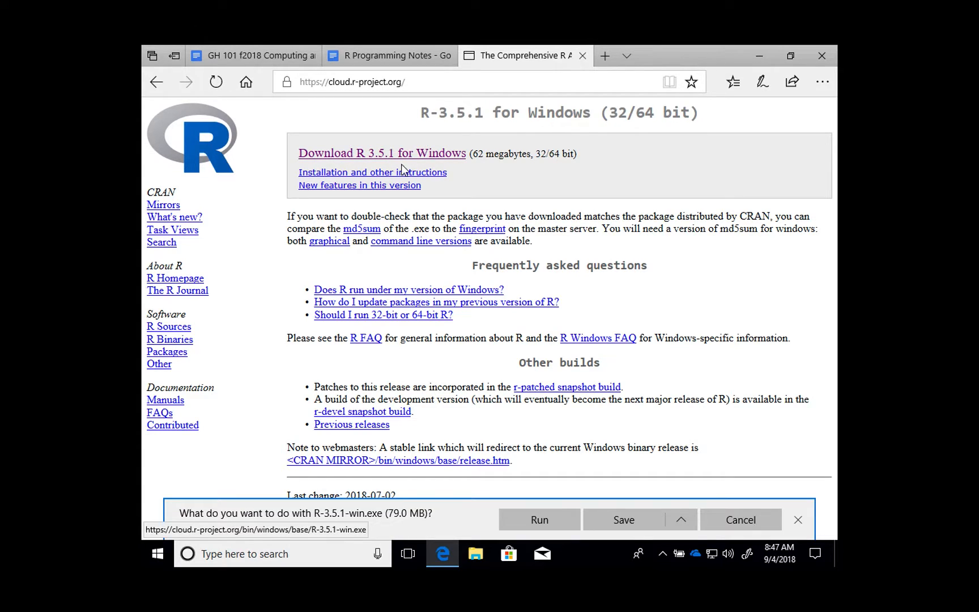
{"action": "left_click", "coordinate": [632, 518]}
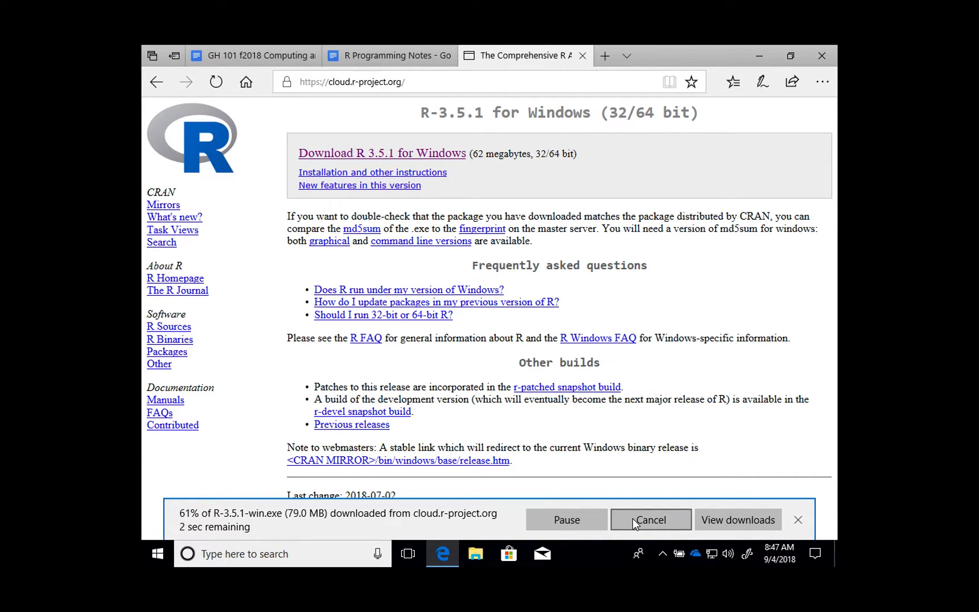
- Launch the downloaded R-3.5.1-win.exe installer, allow it to make changes to the device, and accept English as the setup language
{"action": "left_click", "coordinate": [731, 520]}
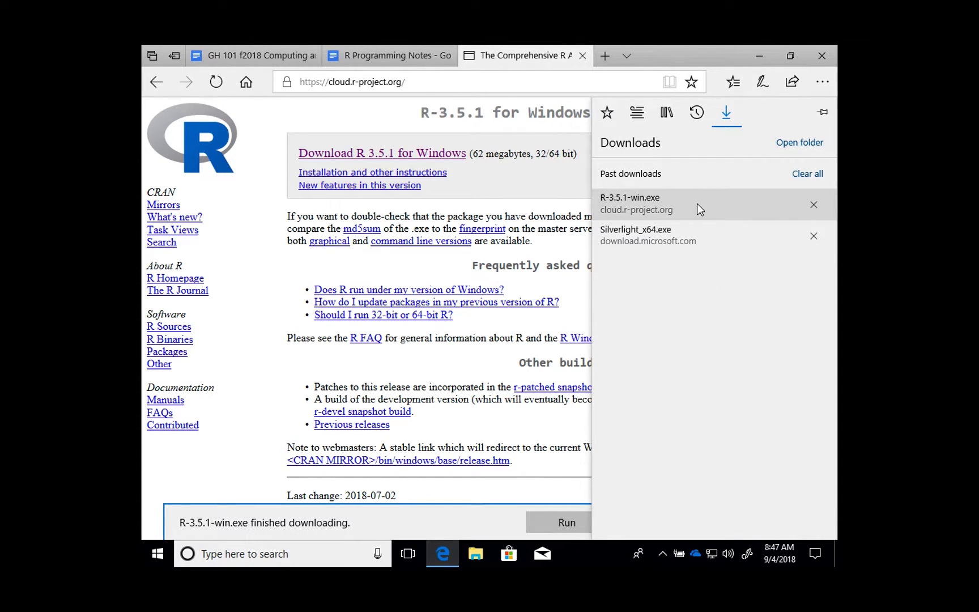
{"action": "left_click", "coordinate": [696, 204]}
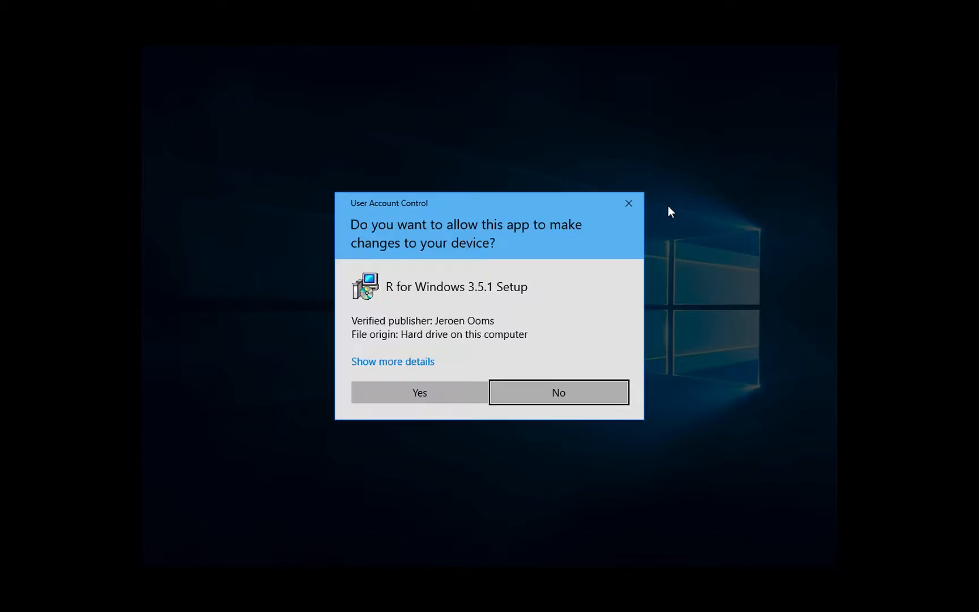
{"action": "left_click", "coordinate": [441, 394]}
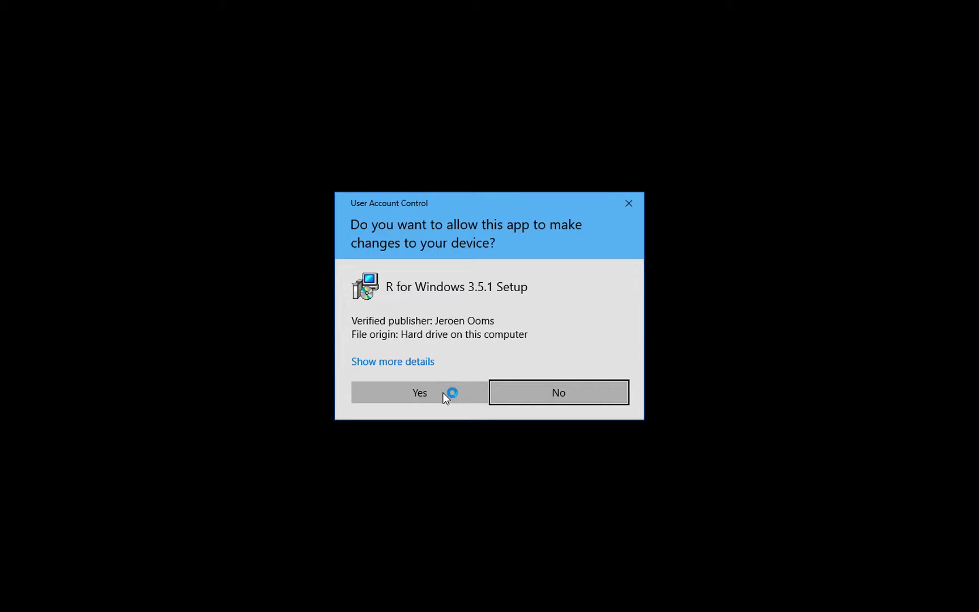
{"action": "left_click", "coordinate": [449, 395]}
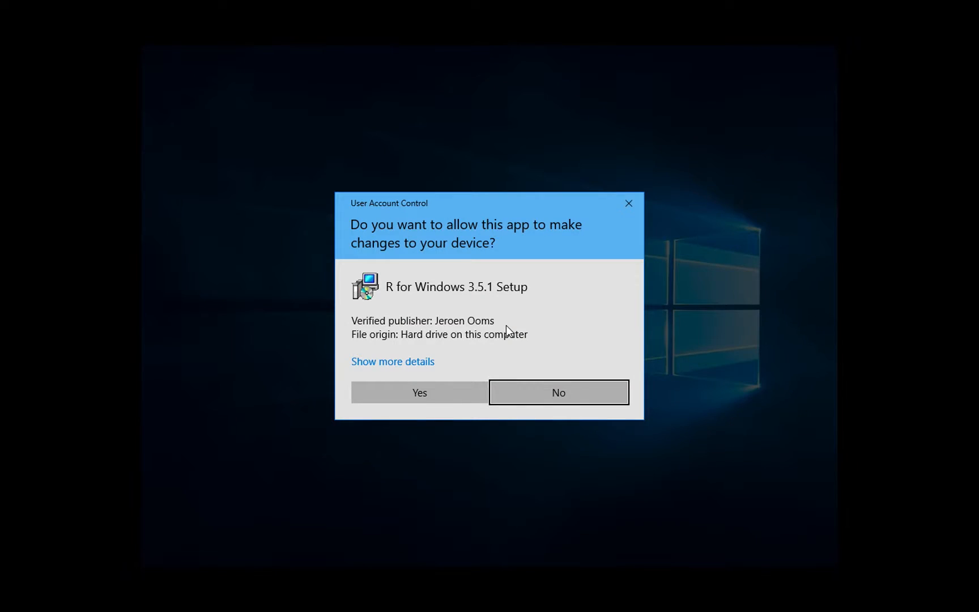
{"action": "left_click", "coordinate": [437, 390]}
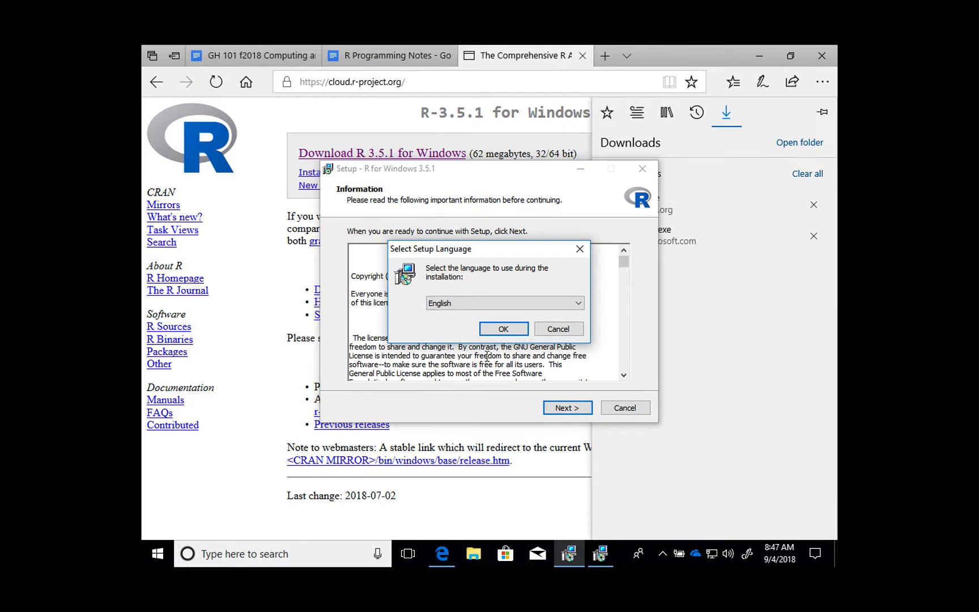
{"action": "left_click", "coordinate": [504, 329]}
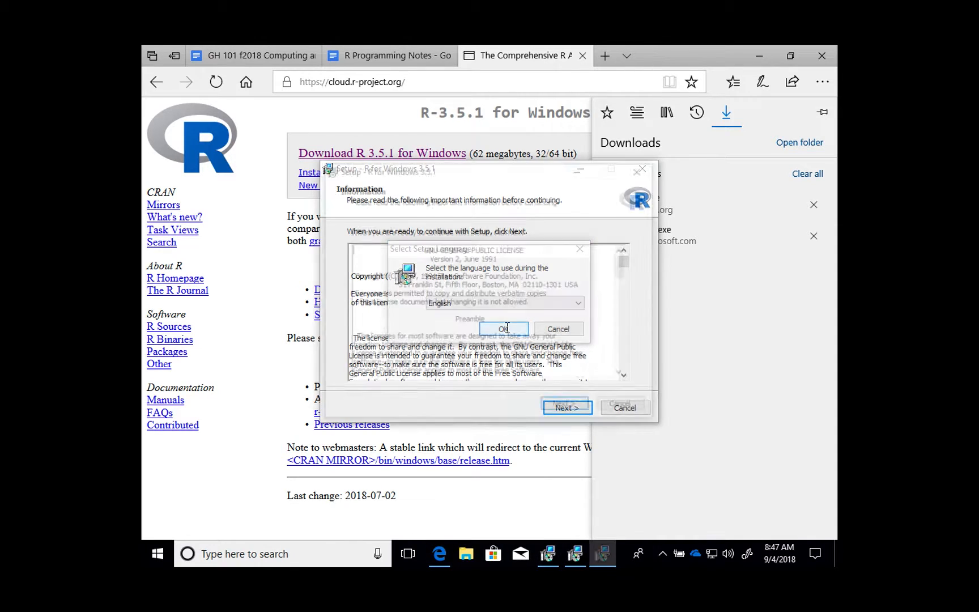
- Start installing R for Windows 3.5.1 with all components, default startup options, Start Menu folder R and the preselected additional tasks
{"action": "left_click", "coordinate": [562, 409]}
{"action": "left_click", "coordinate": [563, 409]}
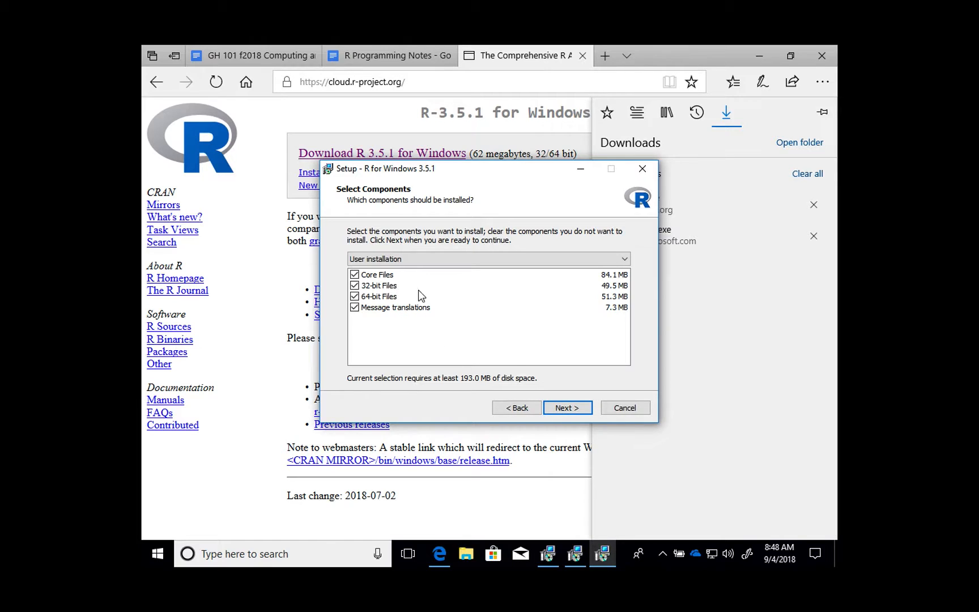
{"action": "left_click", "coordinate": [571, 409]}
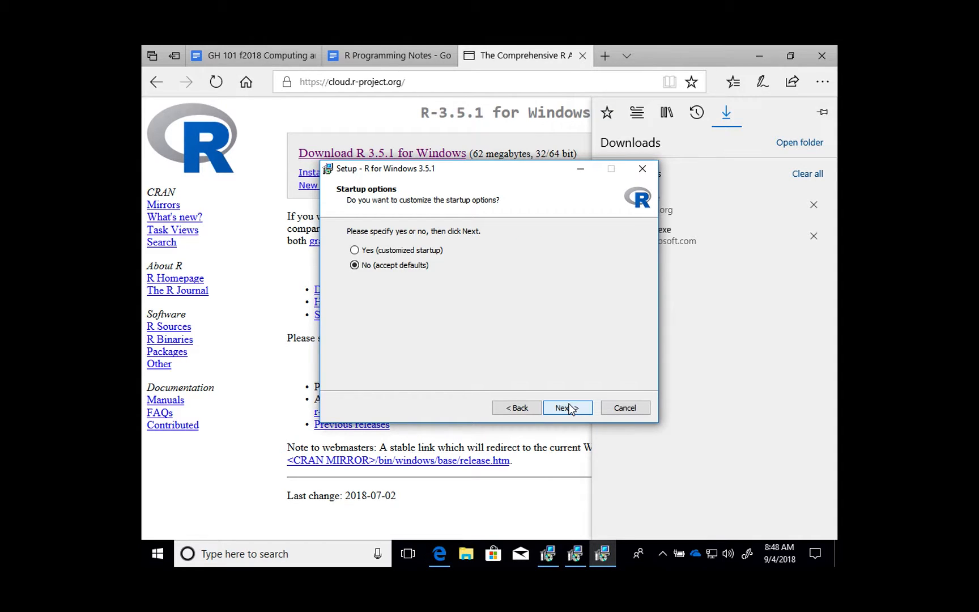
{"action": "left_click", "coordinate": [571, 409]}
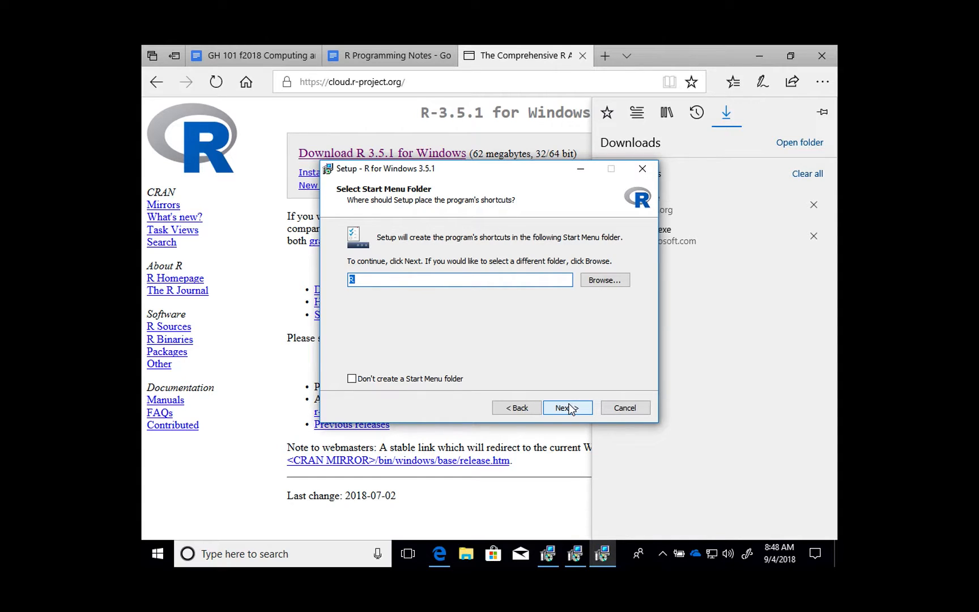
{"action": "left_click", "coordinate": [570, 409]}
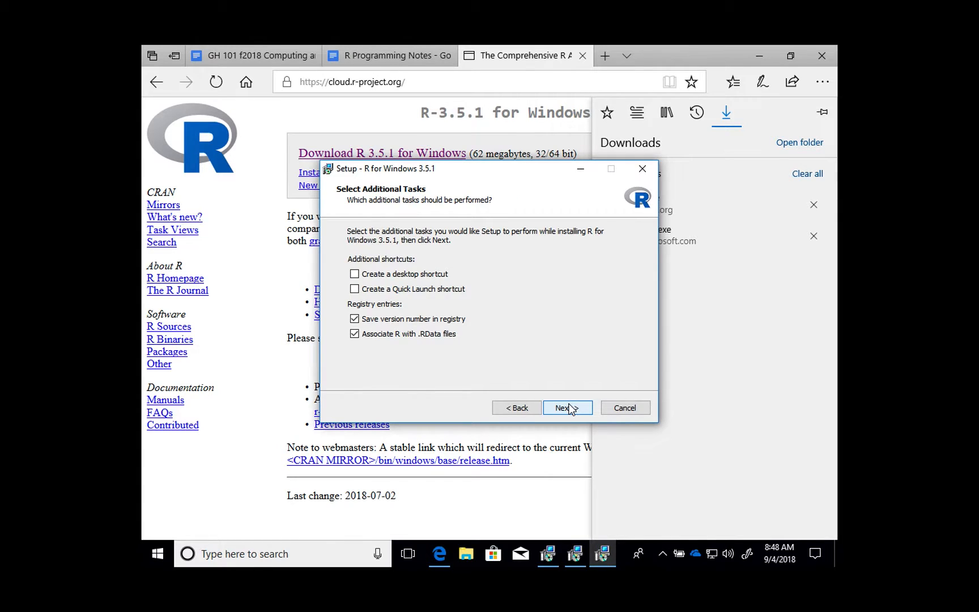
{"action": "left_click", "coordinate": [569, 408]}
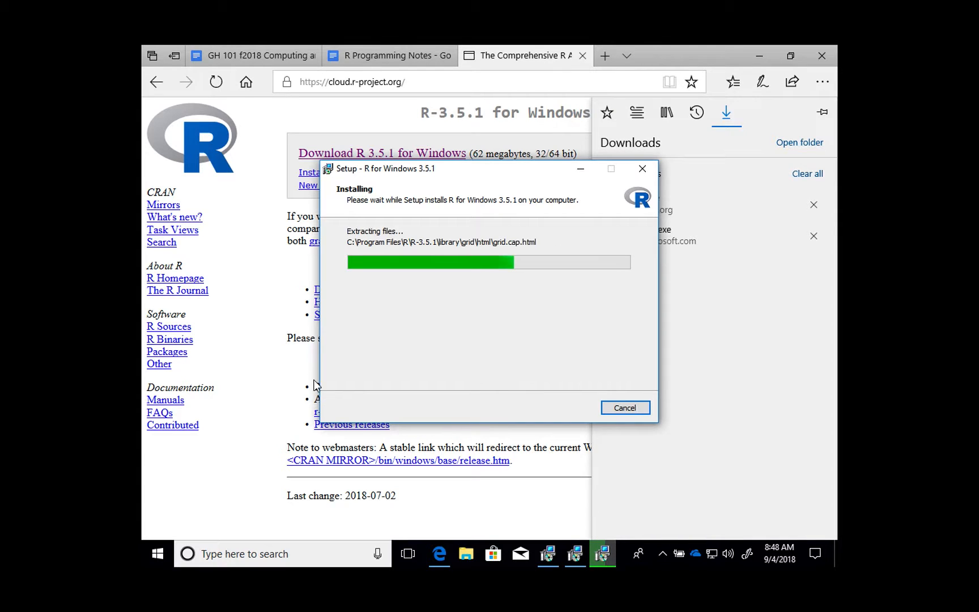
- Follow the "Second install Rstudio" link in the R Programming Notes to the RStudio download page
{"action": "left_click", "coordinate": [400, 58]}
{"action": "mouse_move", "coordinate": [400, 58]}
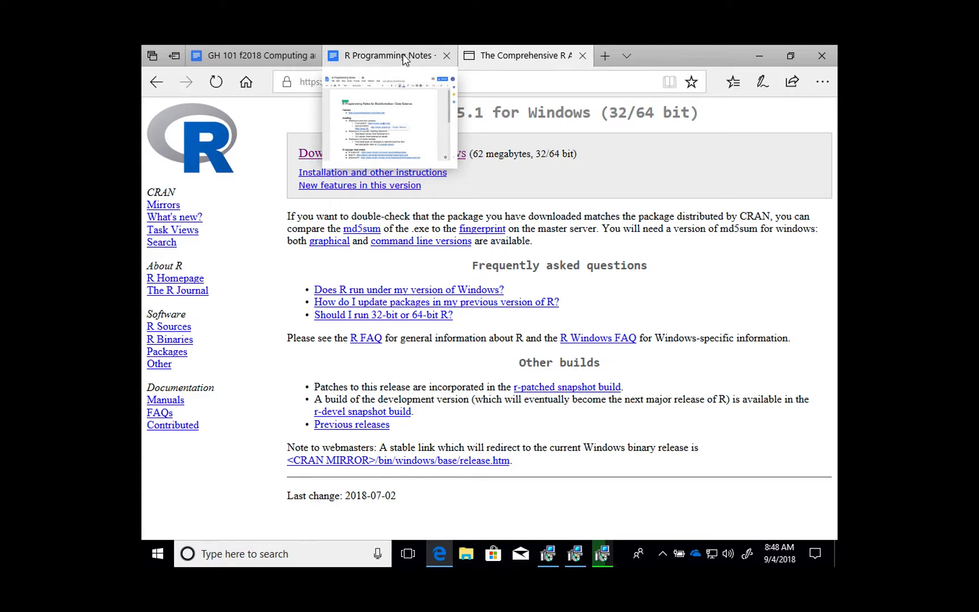
{"action": "left_click", "coordinate": [400, 59]}
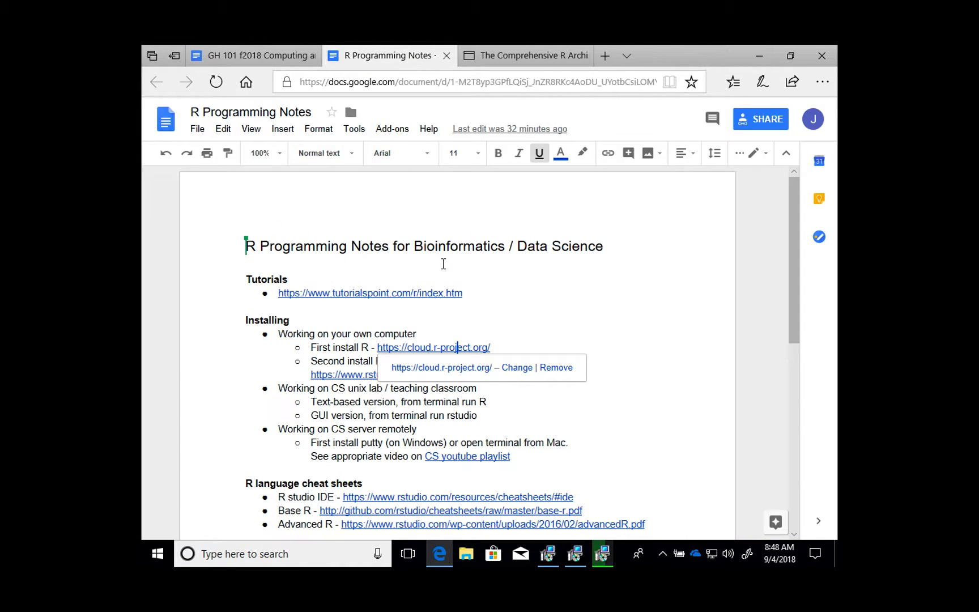
{"action": "left_click", "coordinate": [350, 348]}
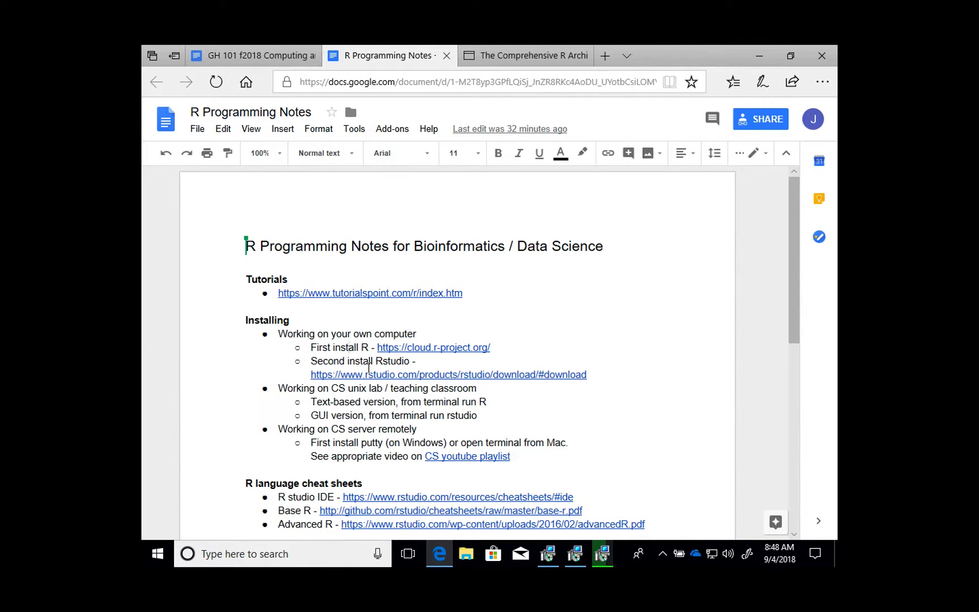
{"action": "left_click", "coordinate": [373, 375]}
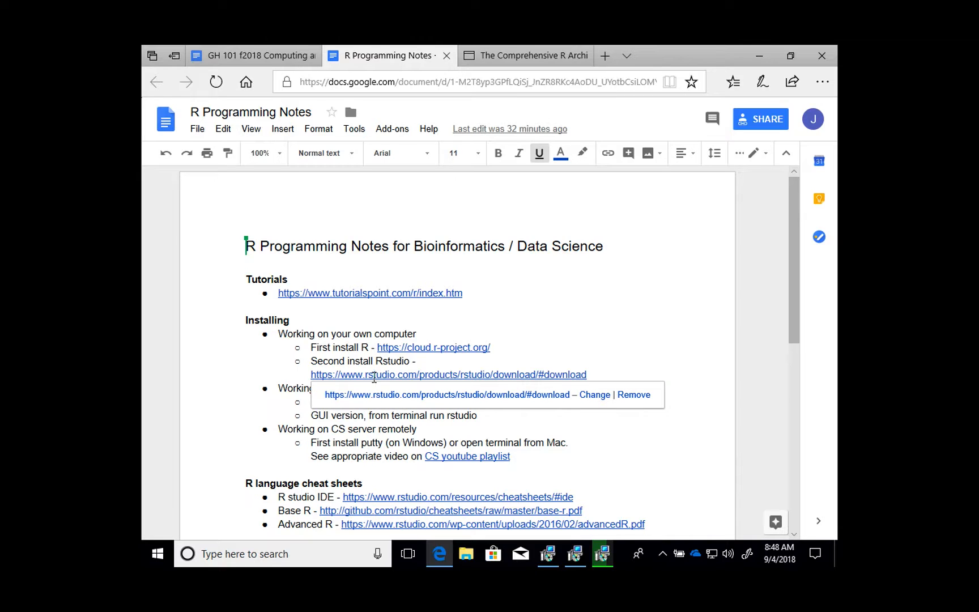
{"action": "left_click", "coordinate": [395, 397]}
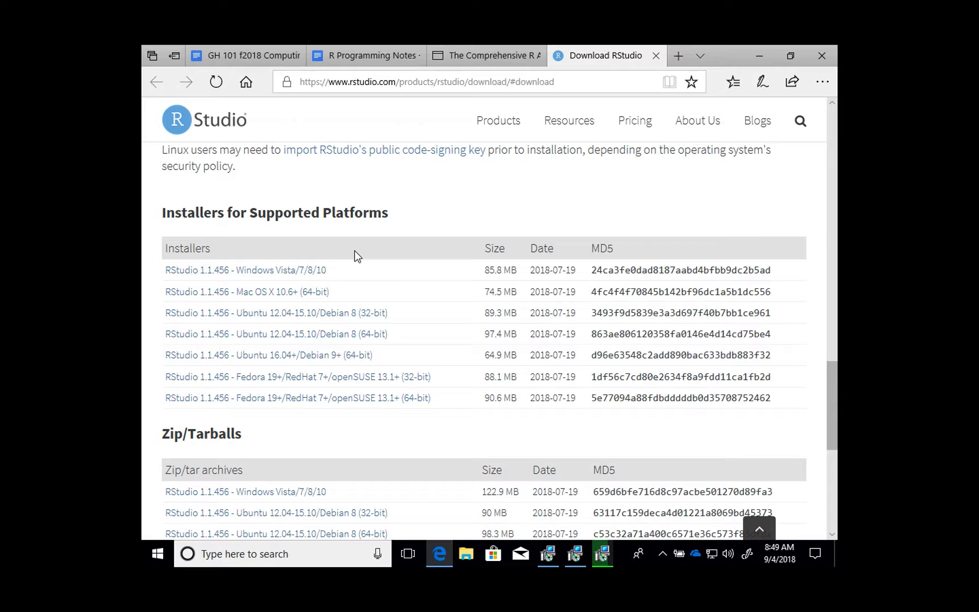
- Download the free RStudio Desktop 1.1.456 installer for Windows Vista/7/8/10, save it, and show the list of downloads
{"action": "scroll", "coordinate": [354, 256], "scroll_direction": "up", "scroll_amount": 8}
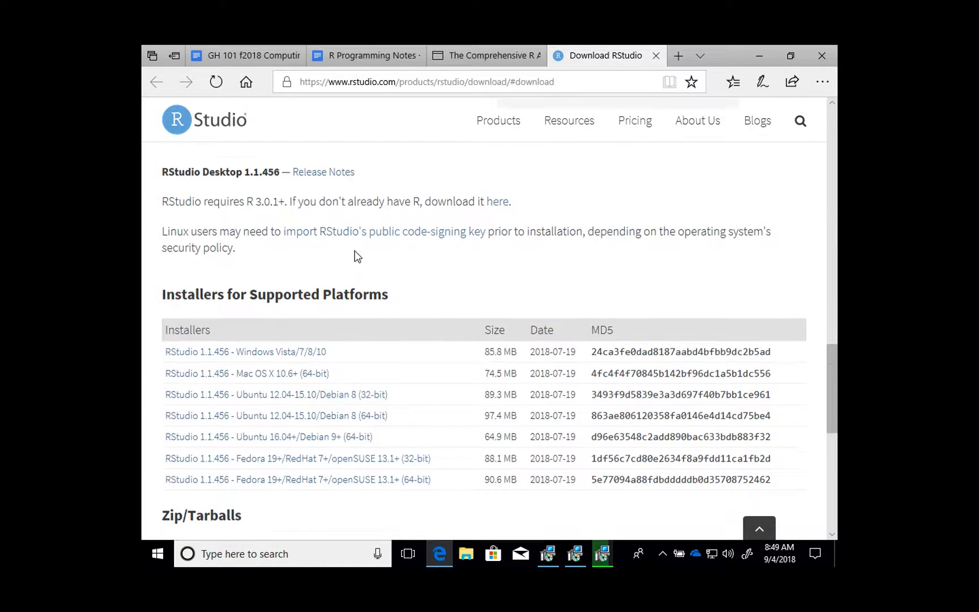
{"action": "scroll", "coordinate": [354, 256], "scroll_direction": "up", "scroll_amount": 10}
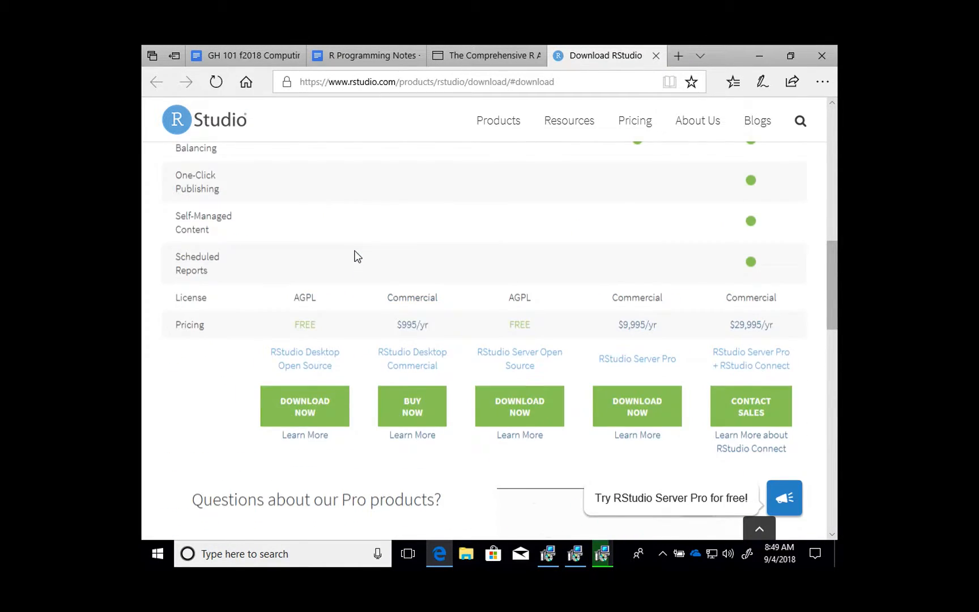
{"action": "scroll", "coordinate": [355, 256], "scroll_direction": "up", "scroll_amount": 3}
{"action": "scroll", "coordinate": [355, 256], "scroll_direction": "down", "scroll_amount": 2}
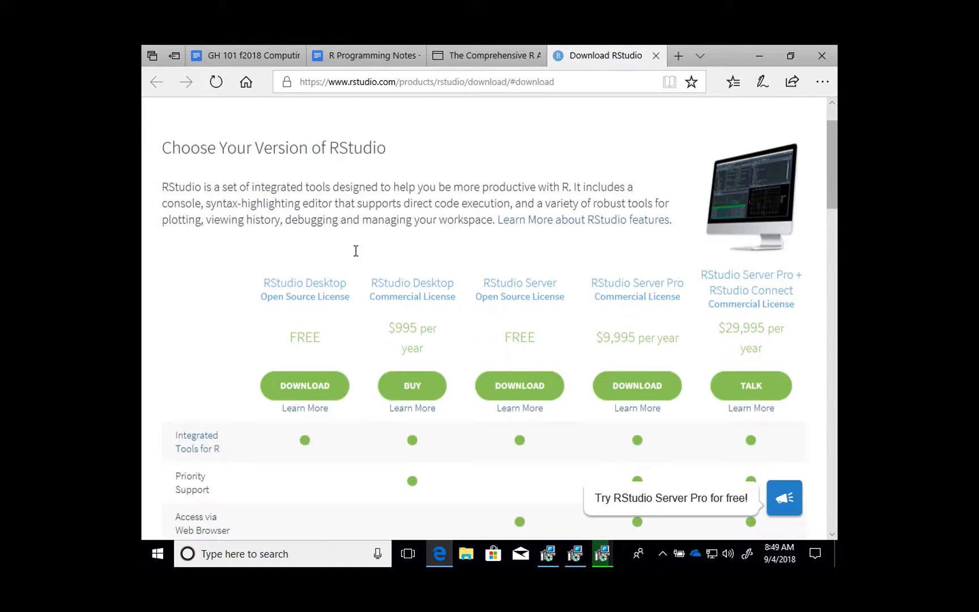
{"action": "left_click", "coordinate": [315, 366]}
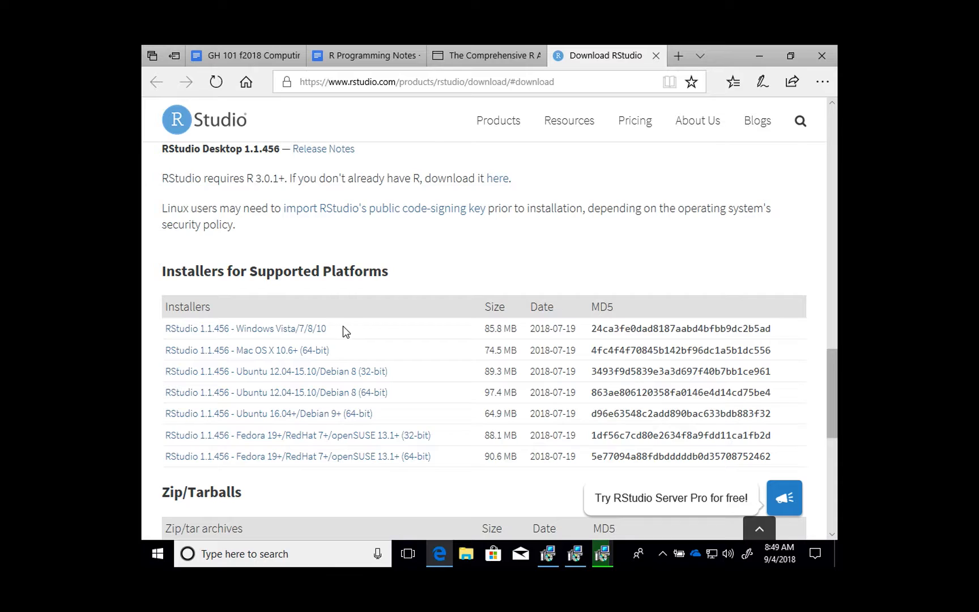
{"action": "left_click", "coordinate": [306, 329]}
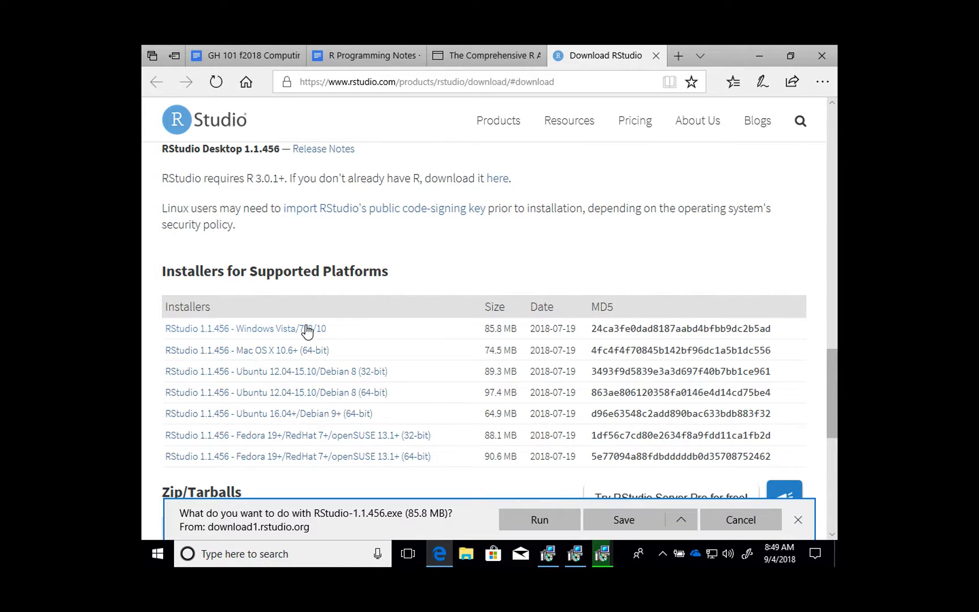
{"action": "left_click", "coordinate": [617, 524]}
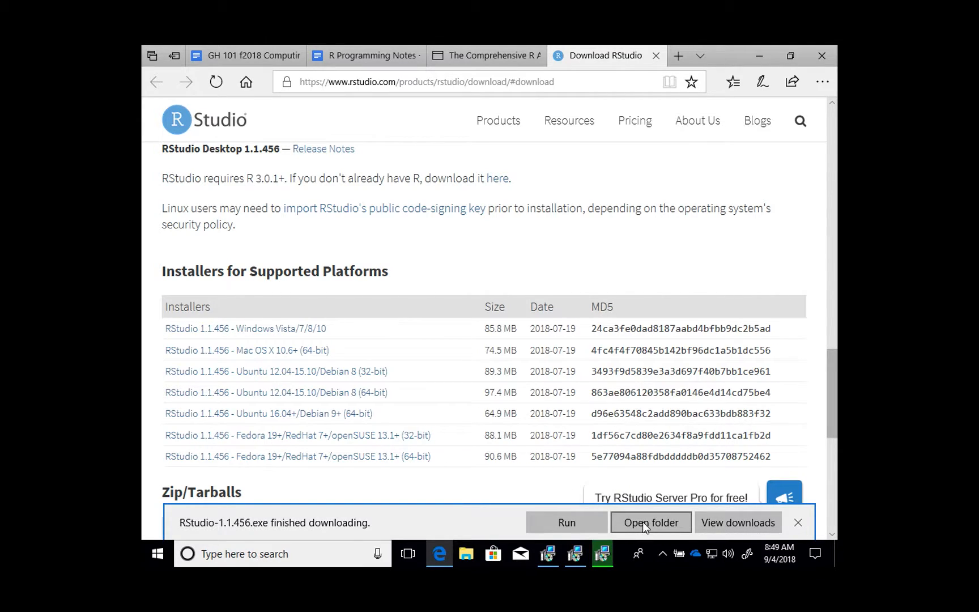
{"action": "left_click", "coordinate": [717, 522]}
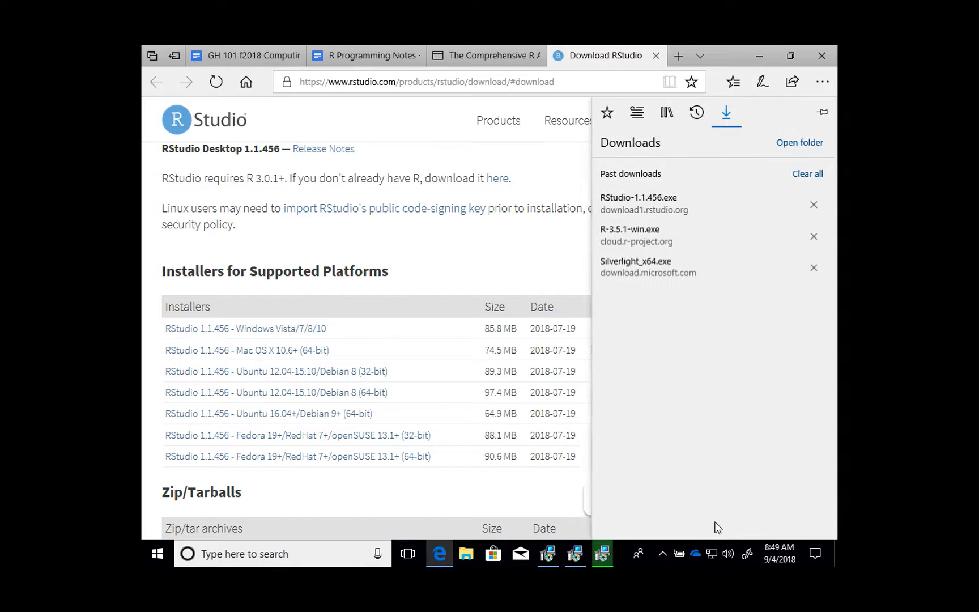
- Return to the running R for Windows 3.5.1 setup and finish the wizard once installation completes
{"action": "left_click", "coordinate": [603, 556]}
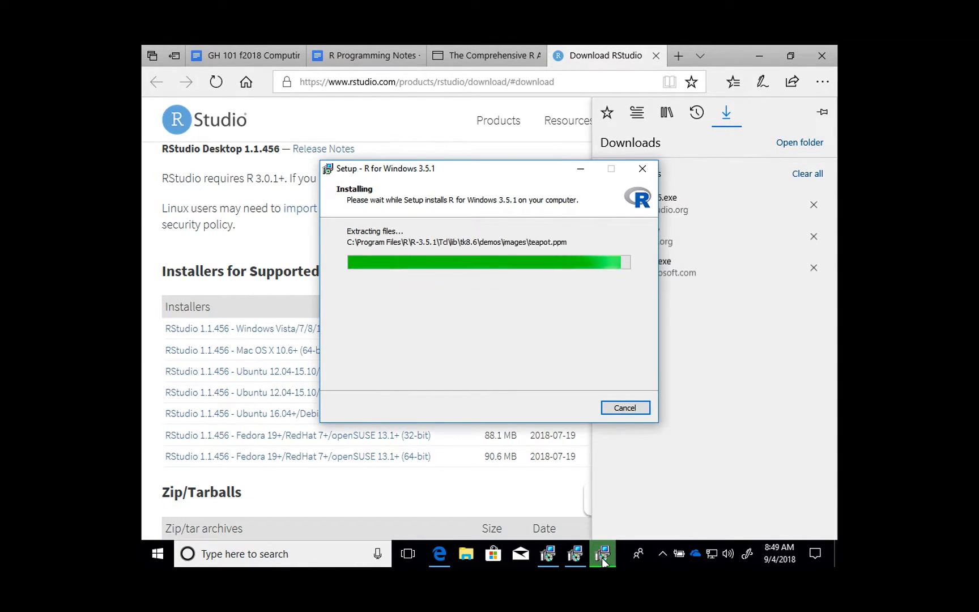
{"action": "mouse_move", "coordinate": [574, 556]}
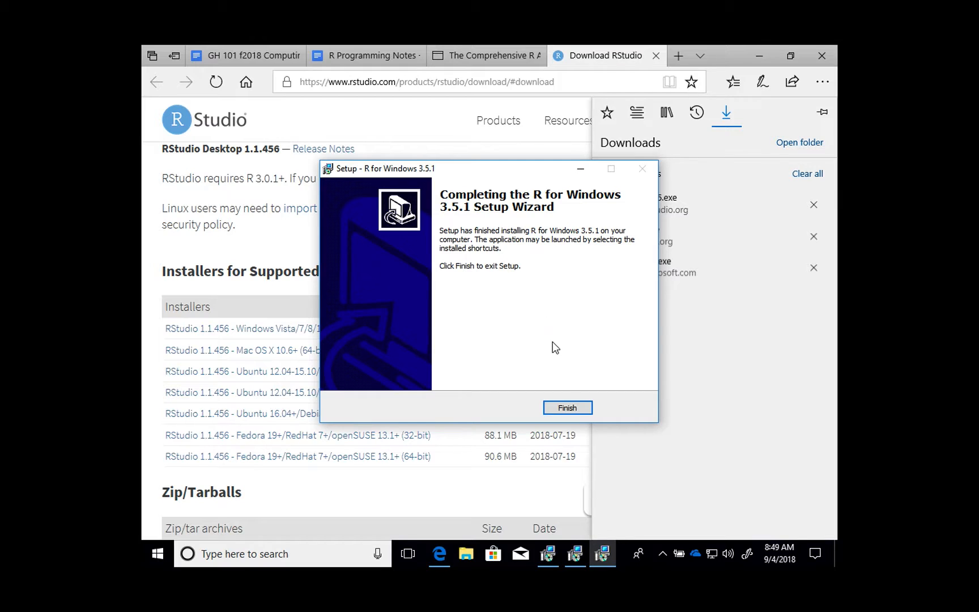
{"action": "left_click", "coordinate": [567, 407]}
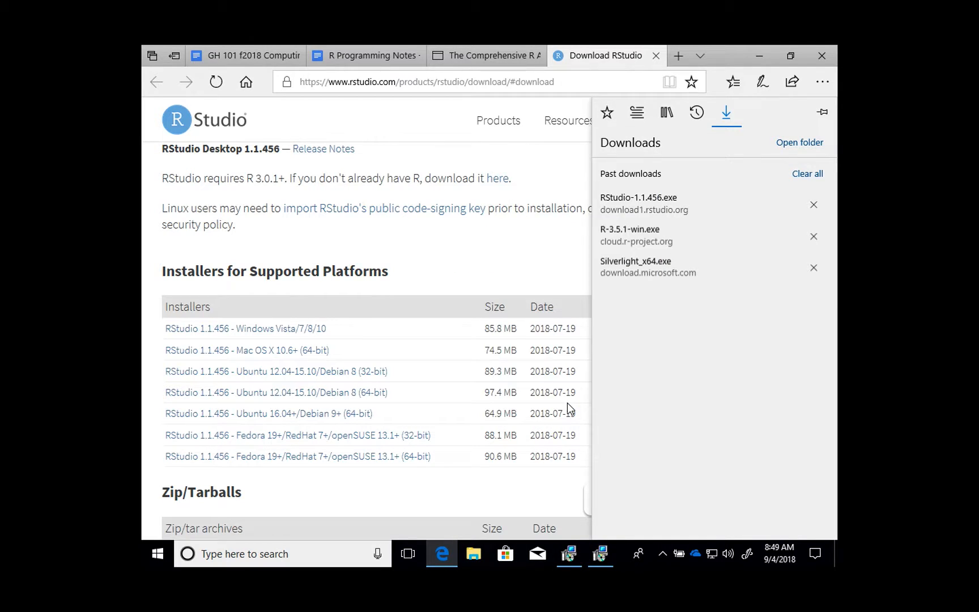
- Exit the duplicate R for Windows 3.5.1 setup and cancel the leftover setup language dialog
{"action": "left_click", "coordinate": [601, 554]}
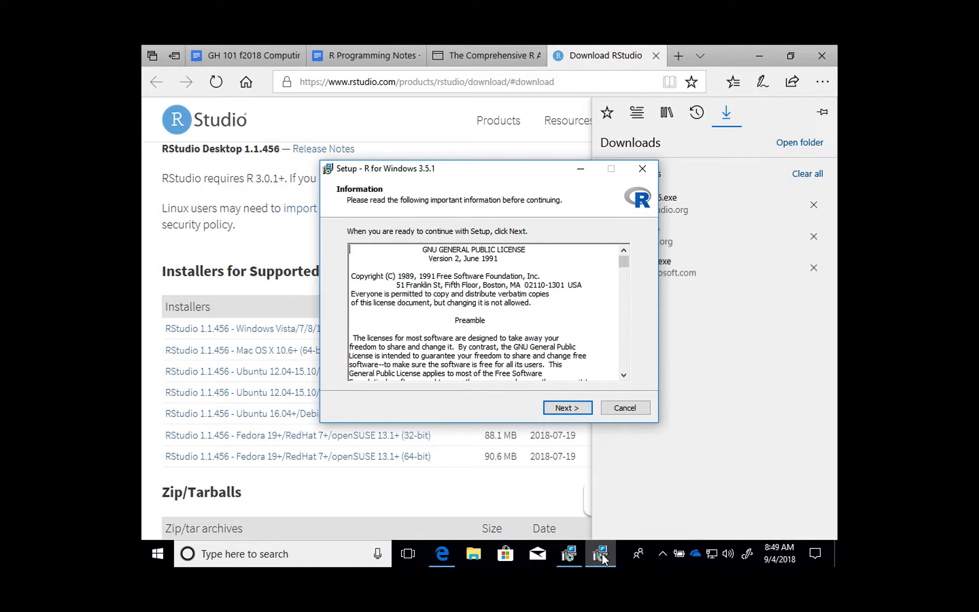
{"action": "left_click", "coordinate": [617, 408]}
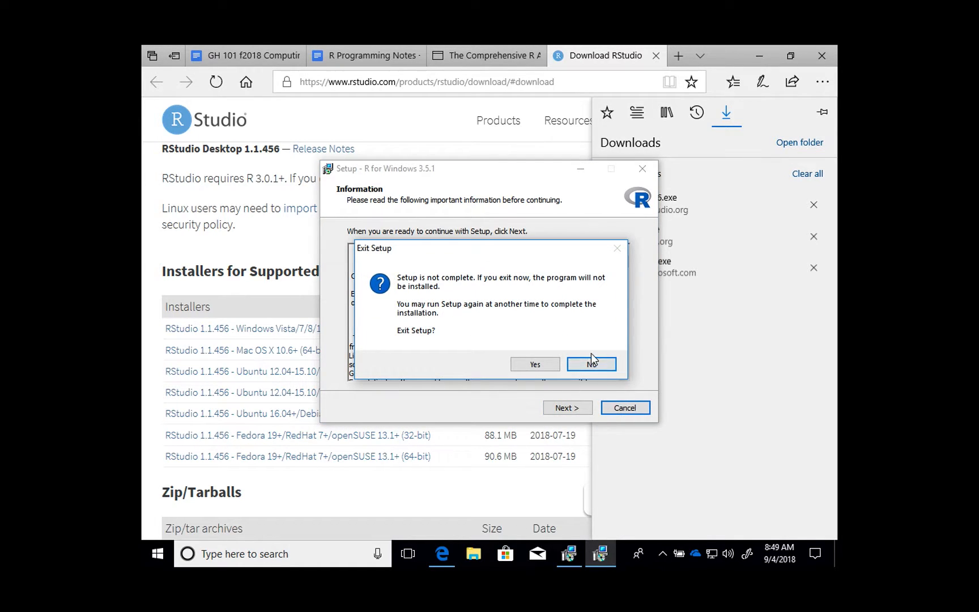
{"action": "left_click", "coordinate": [535, 363]}
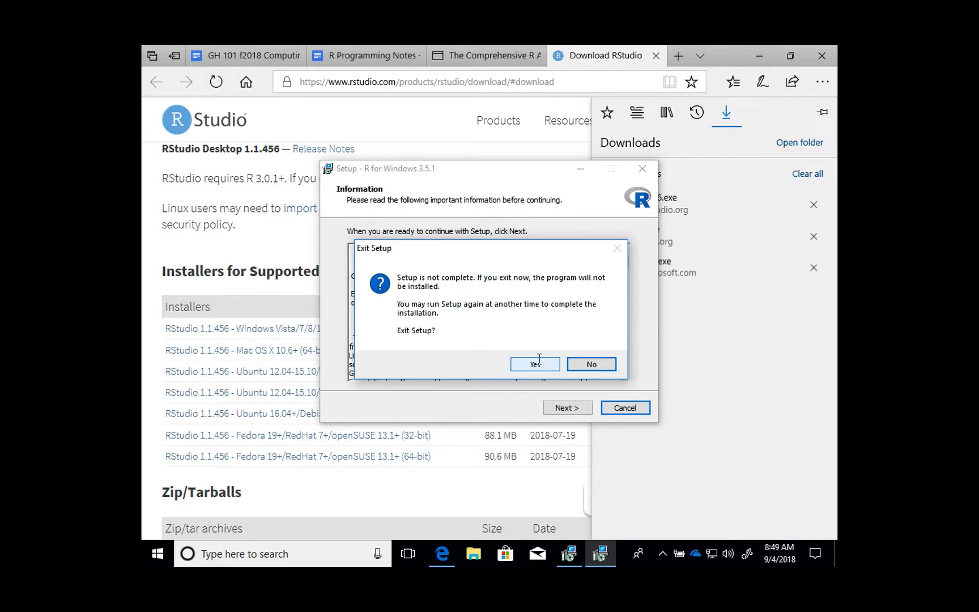
{"action": "left_click", "coordinate": [580, 555]}
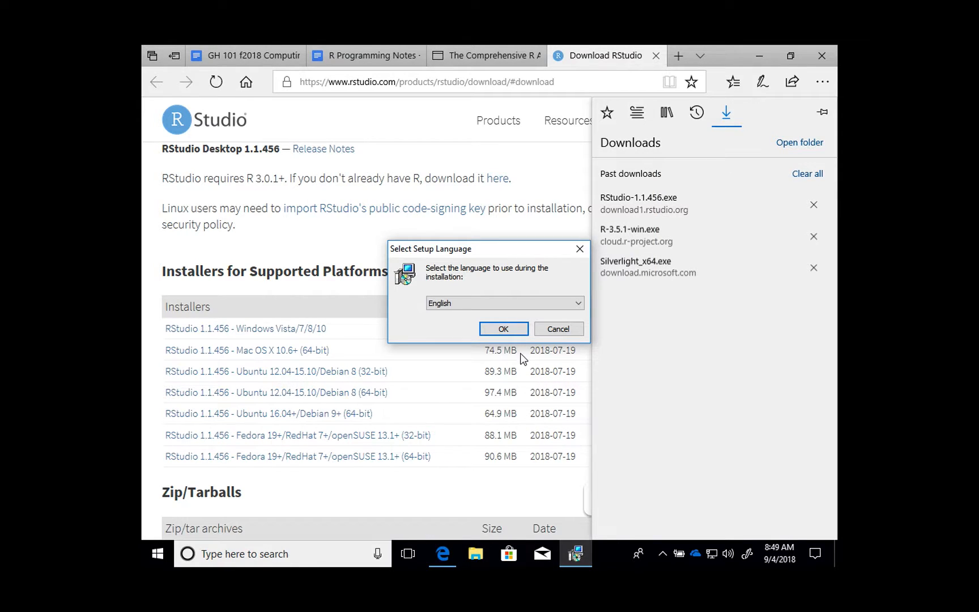
{"action": "left_click", "coordinate": [557, 329]}
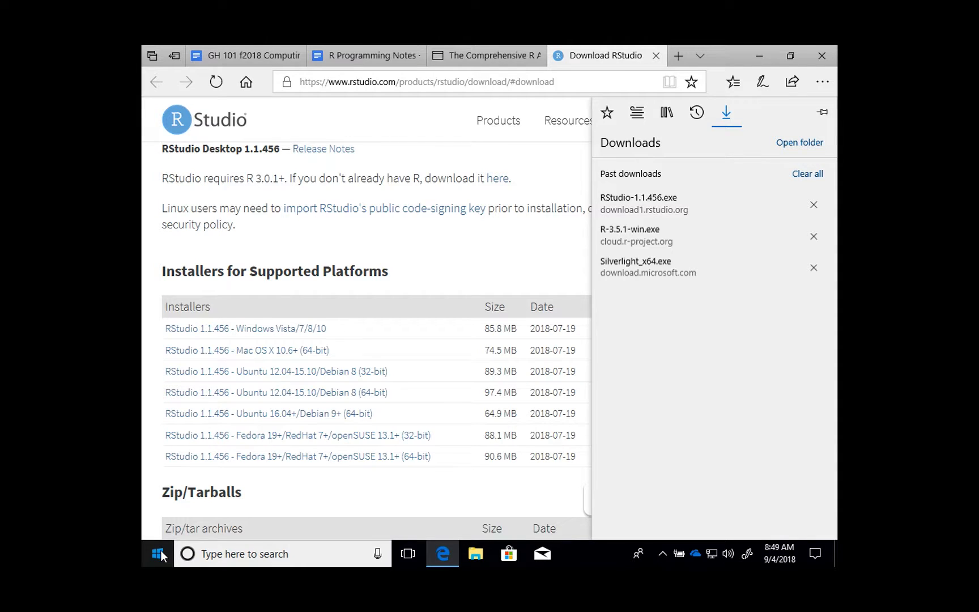
{"action": "left_click", "coordinate": [227, 558]}
{"action": "type", "text": "R"}
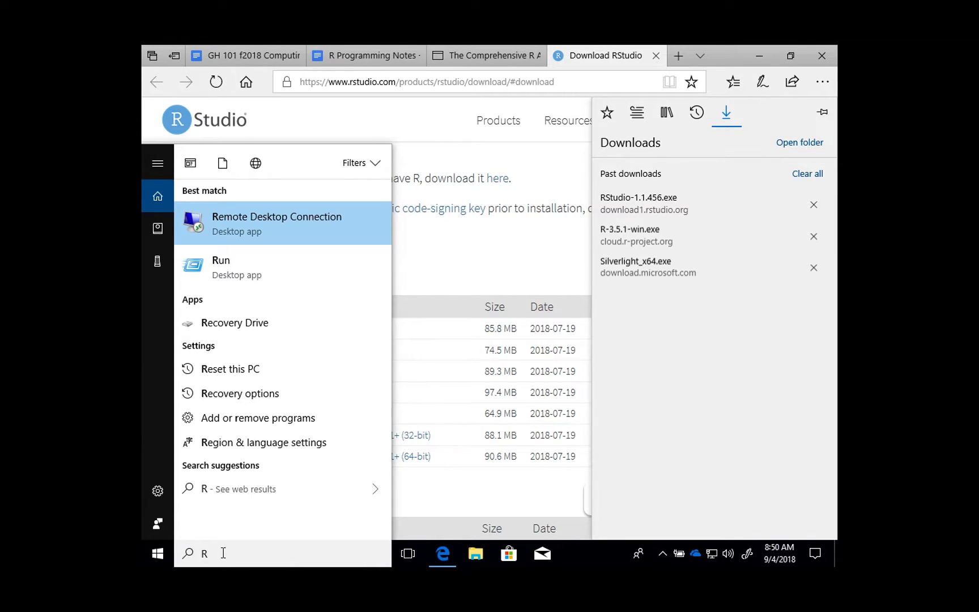
{"action": "key", "text": "BackSpace"}
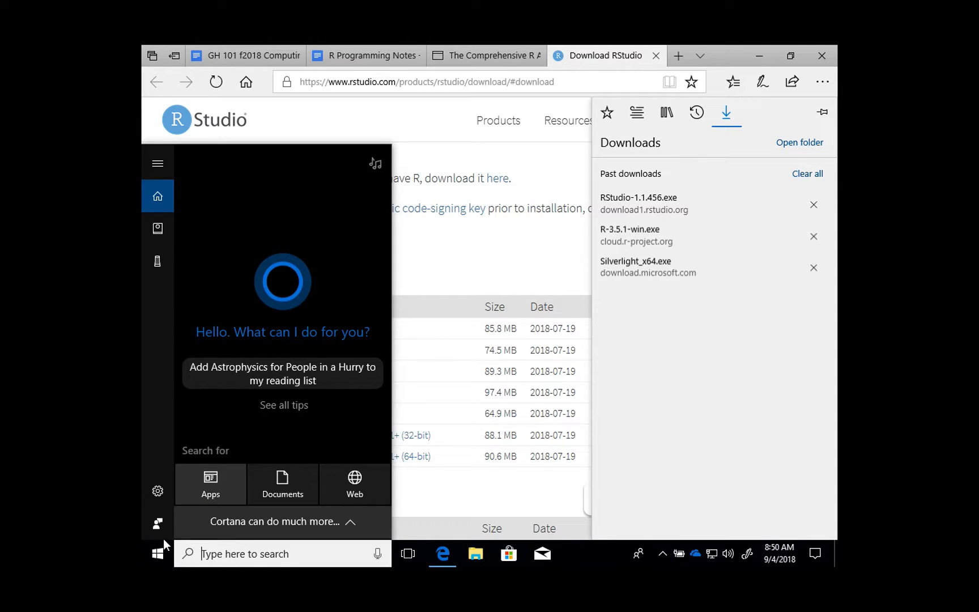
- Find the R folder in the list of installed programs and launch R x64 3.5.1
{"action": "left_click", "coordinate": [150, 557]}
{"action": "left_click", "coordinate": [149, 561]}
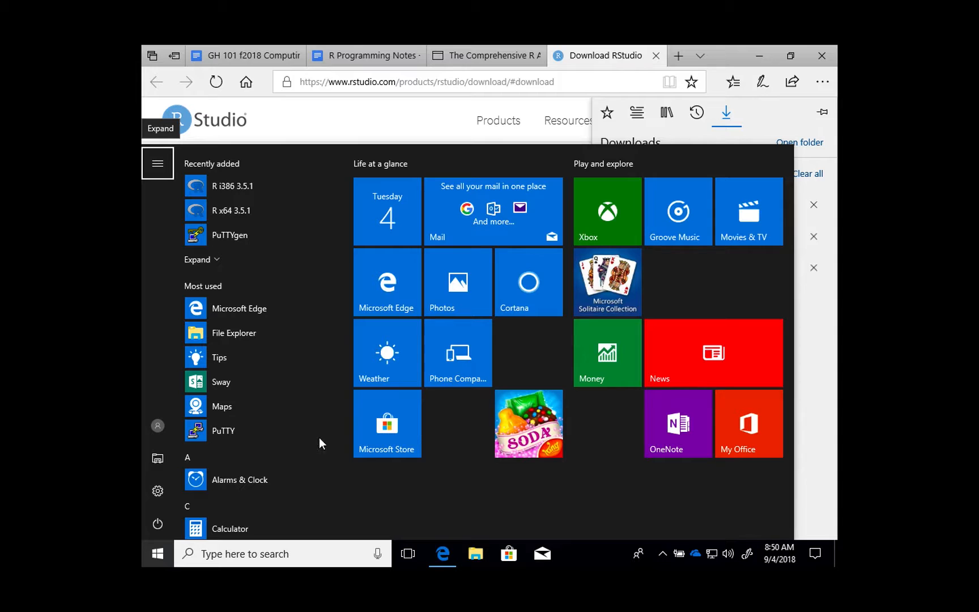
{"action": "scroll", "coordinate": [288, 387], "scroll_direction": "down", "scroll_amount": 2}
{"action": "scroll", "coordinate": [289, 386], "scroll_direction": "down", "scroll_amount": 12}
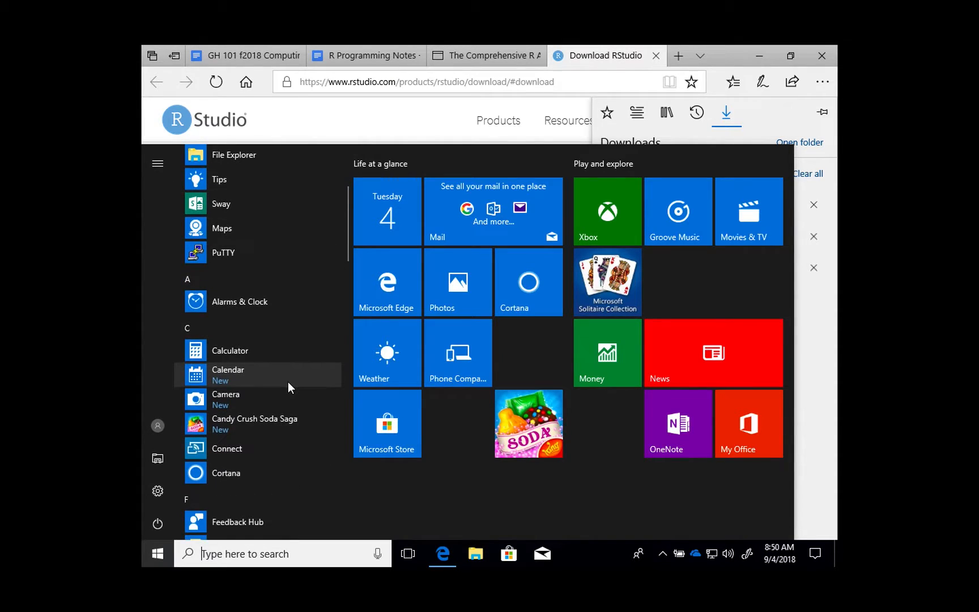
{"action": "scroll", "coordinate": [288, 388], "scroll_direction": "down", "scroll_amount": 10}
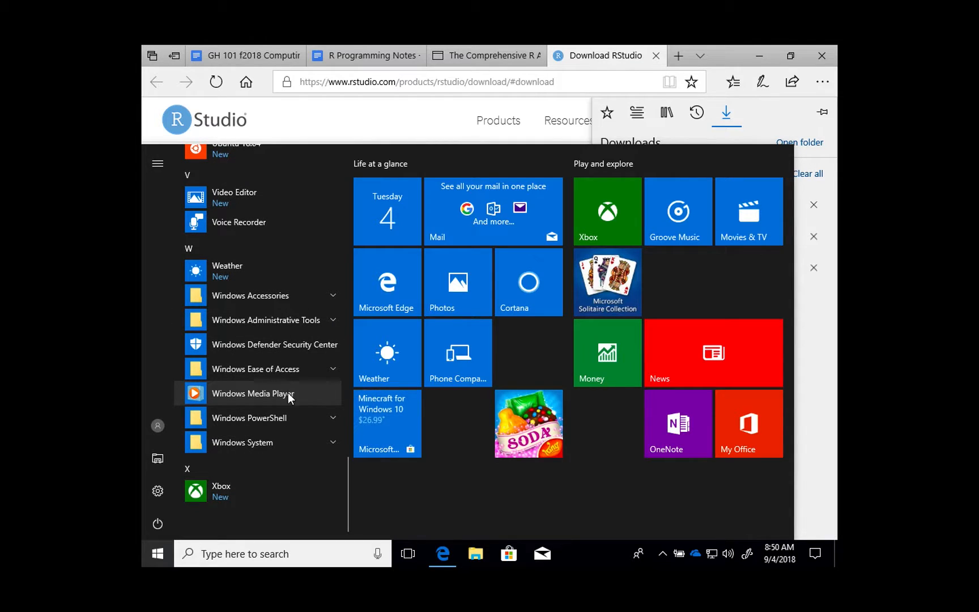
{"action": "scroll", "coordinate": [289, 355], "scroll_direction": "up", "scroll_amount": 2}
{"action": "scroll", "coordinate": [288, 355], "scroll_direction": "up", "scroll_amount": 5}
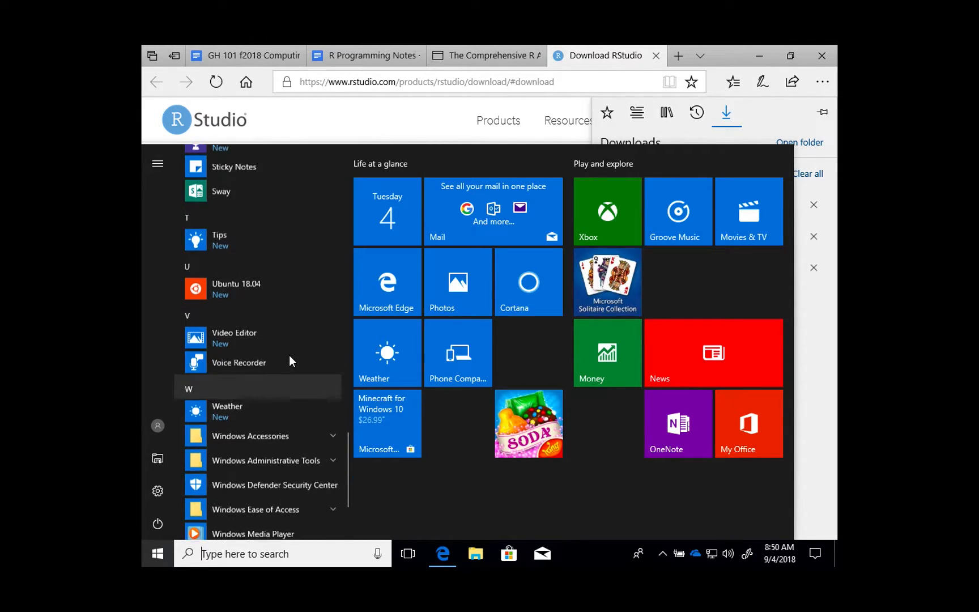
{"action": "scroll", "coordinate": [289, 355], "scroll_direction": "up", "scroll_amount": 1}
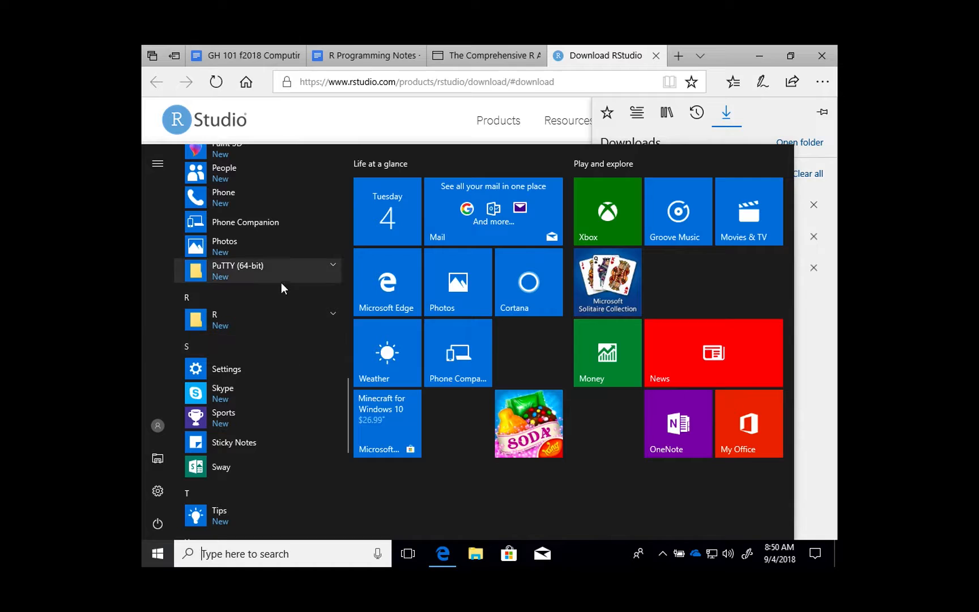
{"action": "left_click", "coordinate": [268, 319]}
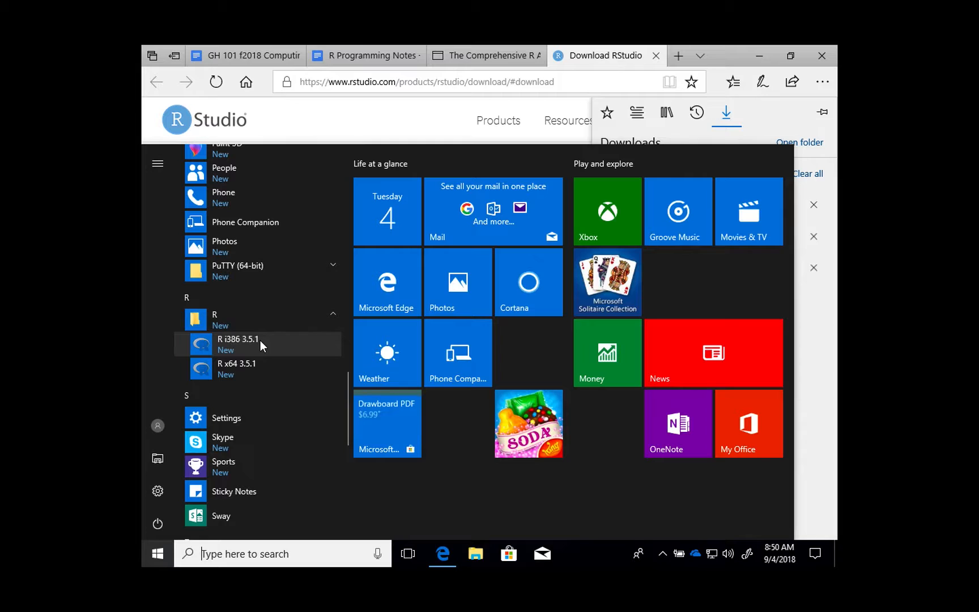
{"action": "left_click", "coordinate": [256, 372]}
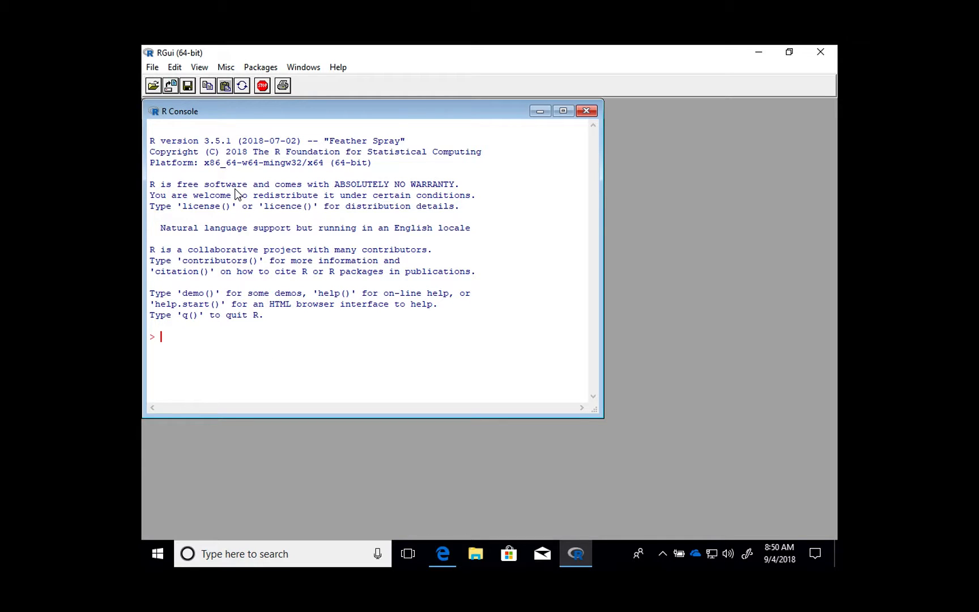
- Test the R console with x <- 10 and x*x, and quit R, saving the workspace image
{"action": "type", "text": "x <- 10"}
{"action": "key", "text": "Return"}
{"action": "left_click", "coordinate": [819, 53]}
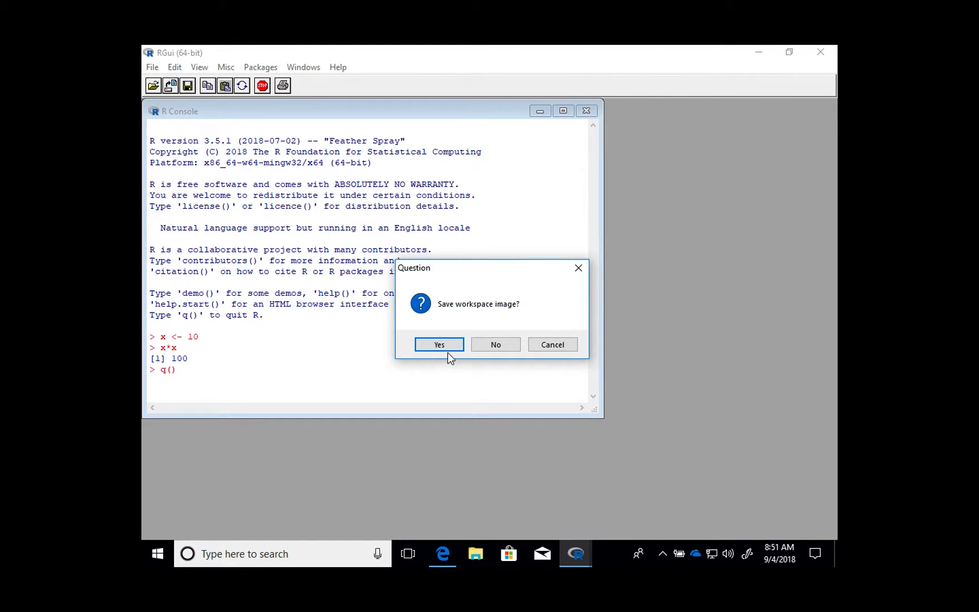
{"action": "left_click", "coordinate": [440, 345]}
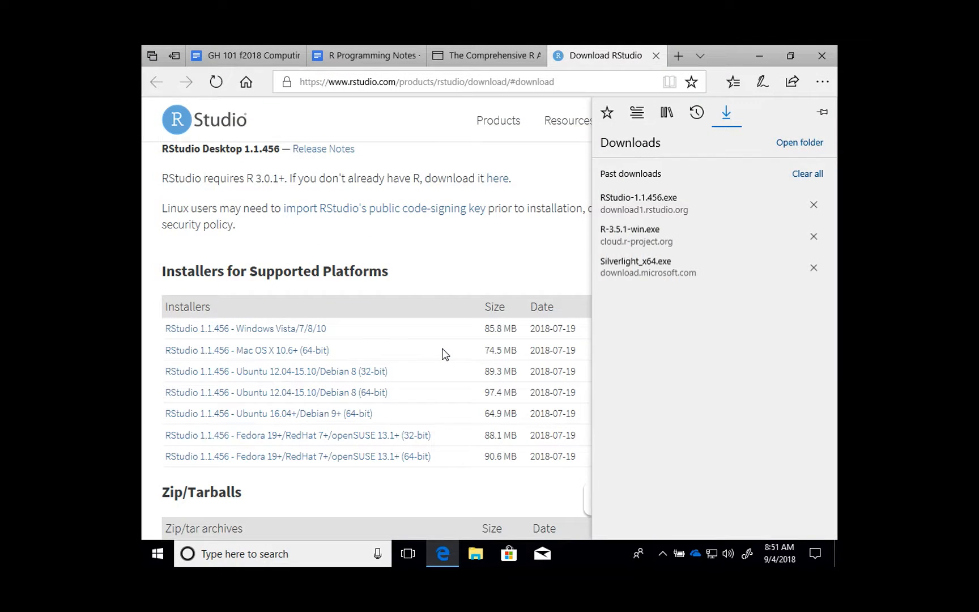
- Run the downloaded RStudio-1.1.456.exe, allow it to make changes, and start installing RStudio into C:\Program Files\RStudio
{"action": "left_click", "coordinate": [687, 206]}
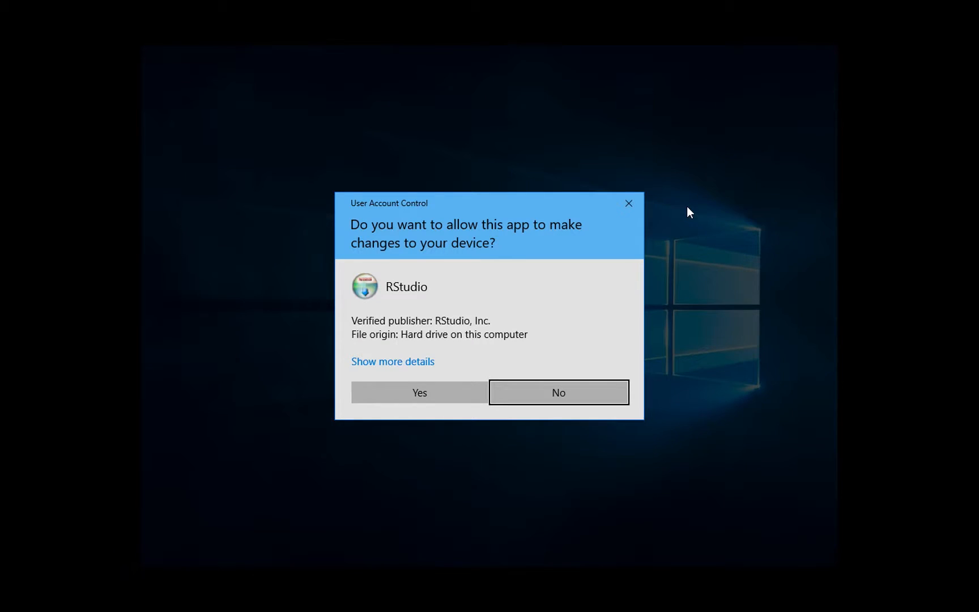
{"action": "left_click", "coordinate": [441, 394]}
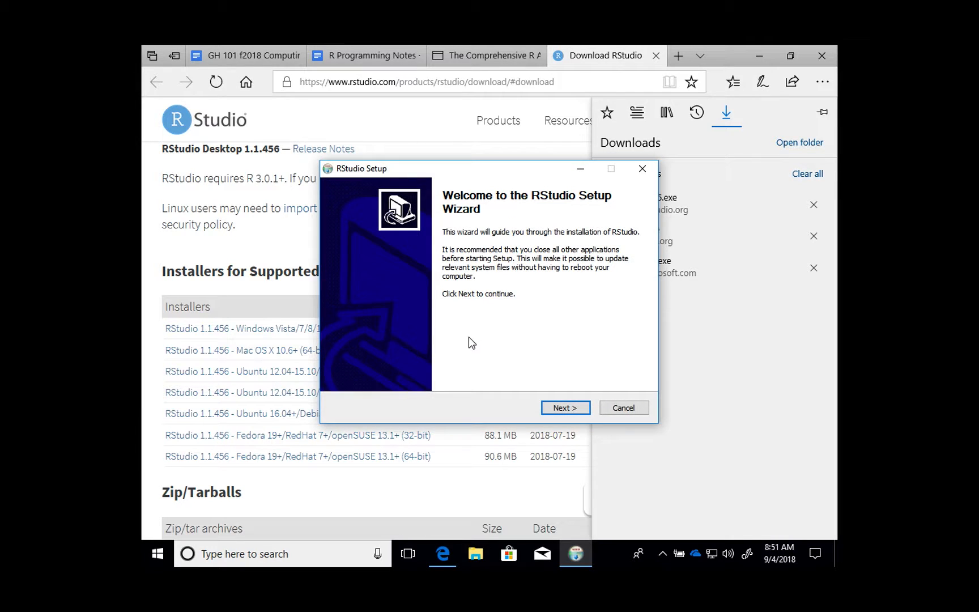
{"action": "left_click", "coordinate": [560, 408]}
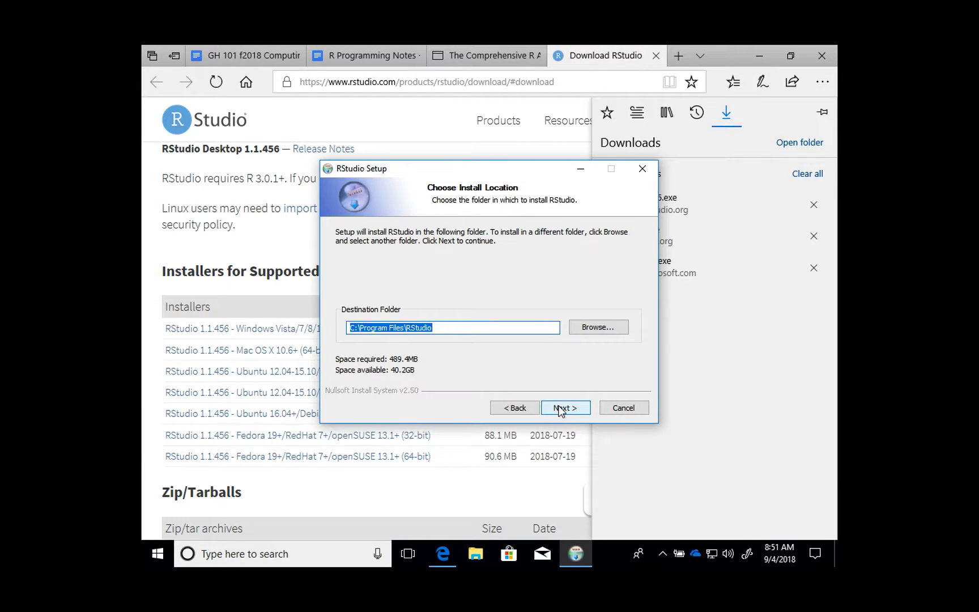
{"action": "left_click", "coordinate": [560, 408]}
{"action": "left_click", "coordinate": [559, 408]}
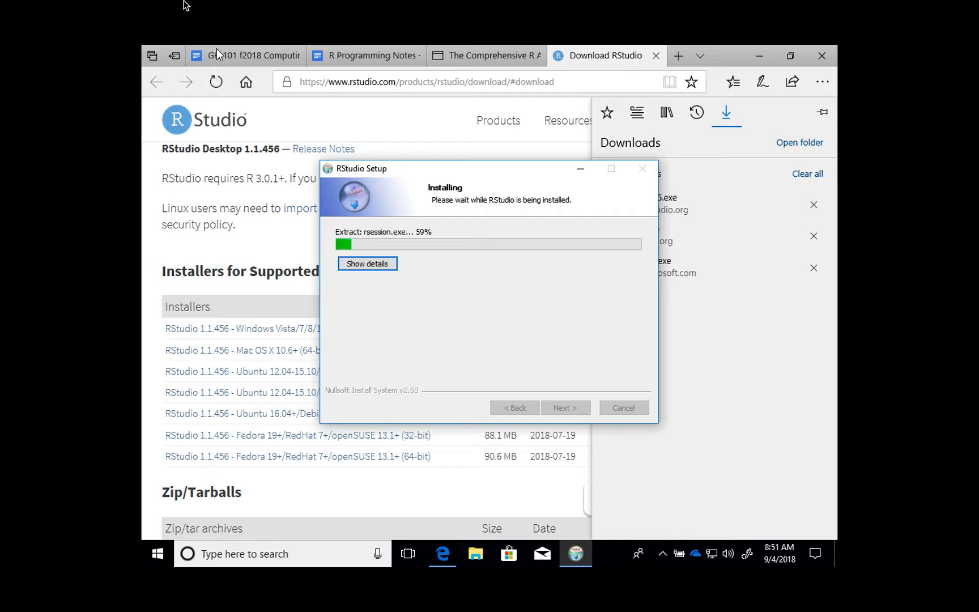
{"action": "mouse_move", "coordinate": [276, 1]}
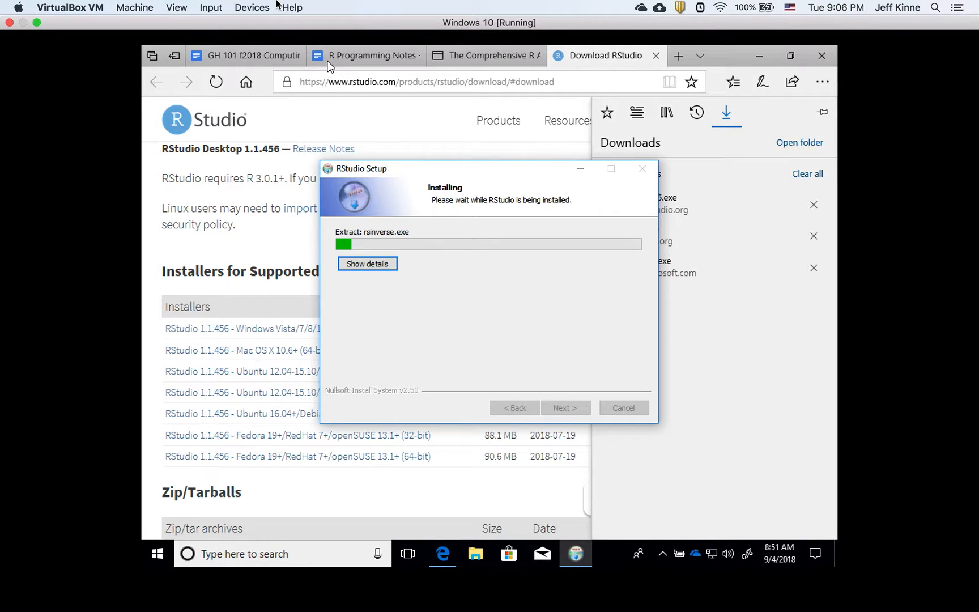
{"action": "left_click", "coordinate": [36, 22]}
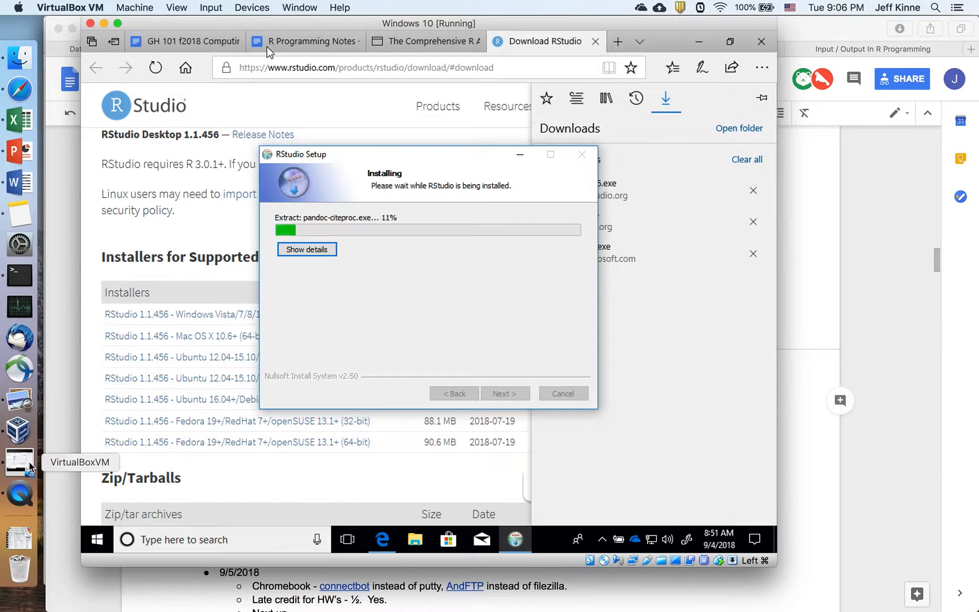
{"action": "left_click", "coordinate": [21, 494]}
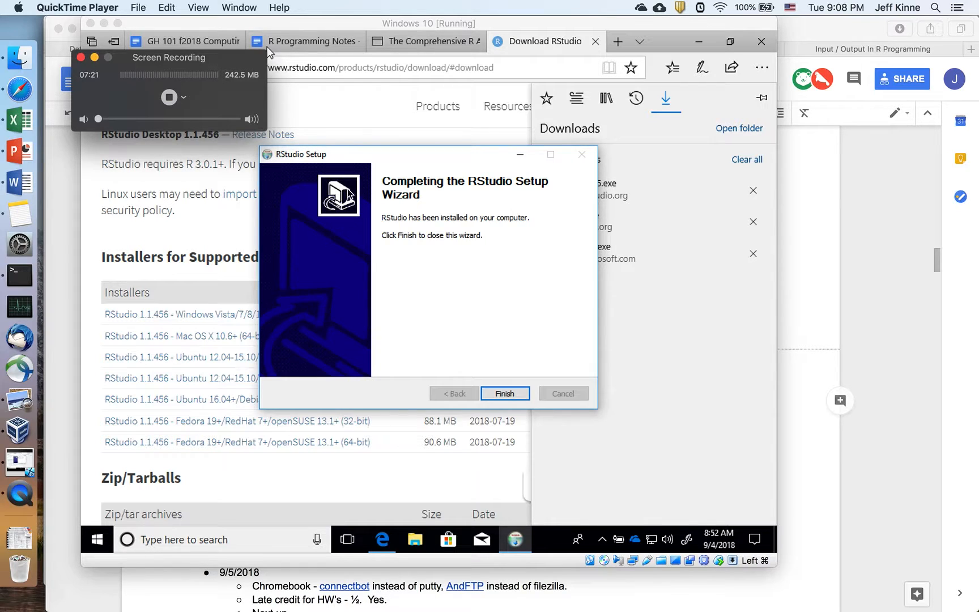
{"action": "left_click", "coordinate": [364, 196]}
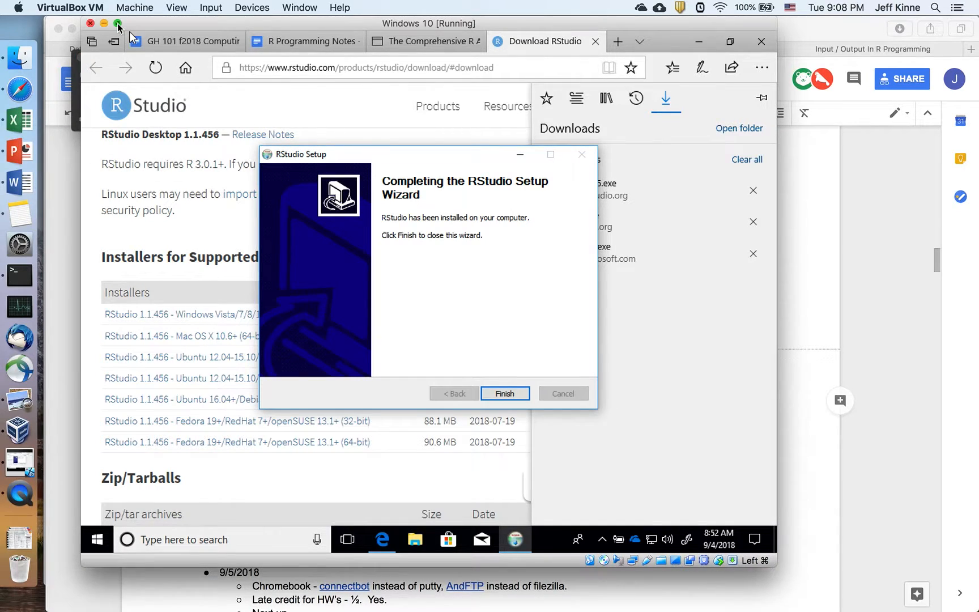
{"action": "left_click", "coordinate": [118, 25]}
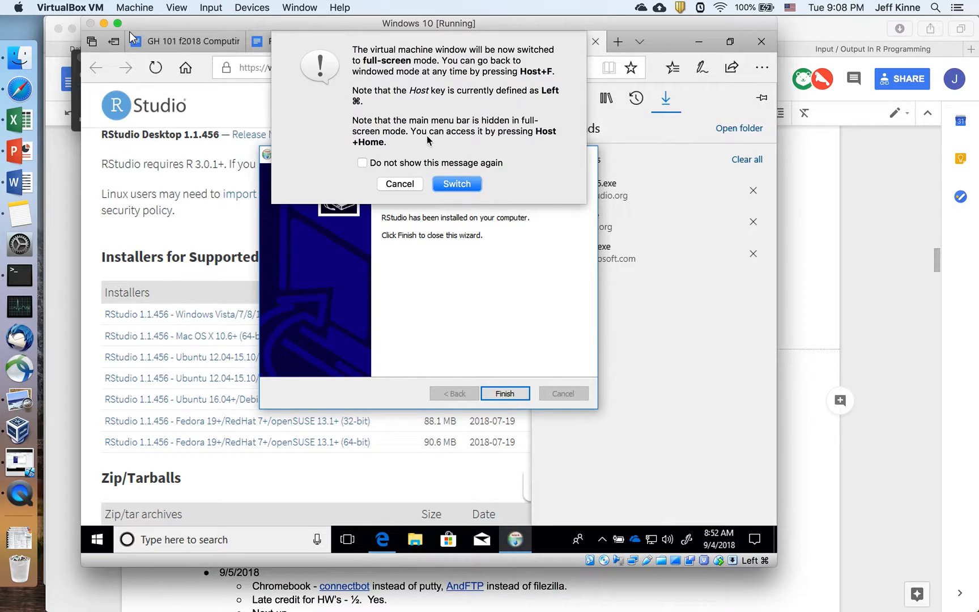
{"action": "left_click", "coordinate": [456, 184]}
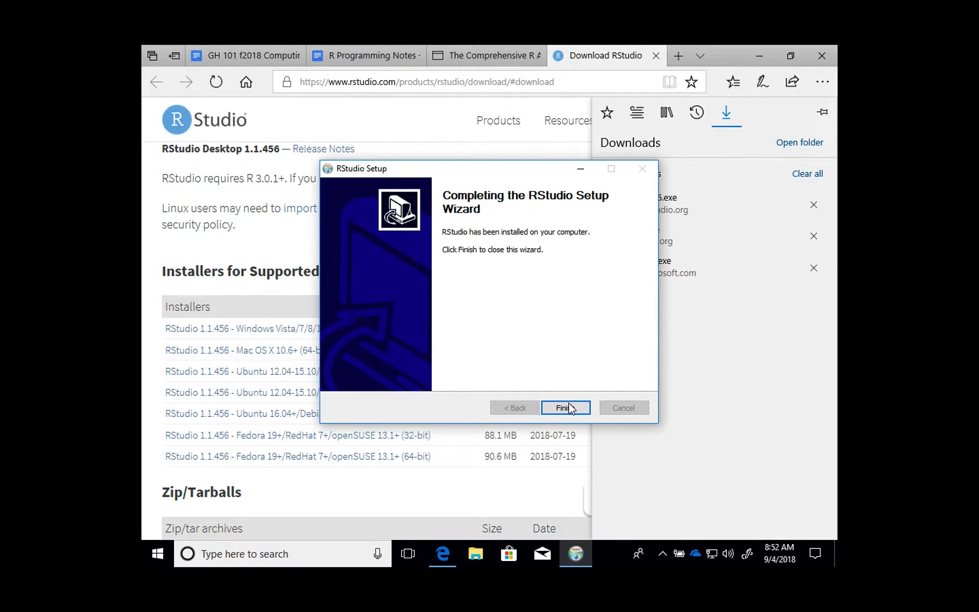
- Finish the RStudio setup wizard and launch the RStudio desktop app by searching Windows for "rstu"
{"action": "left_click", "coordinate": [567, 408]}
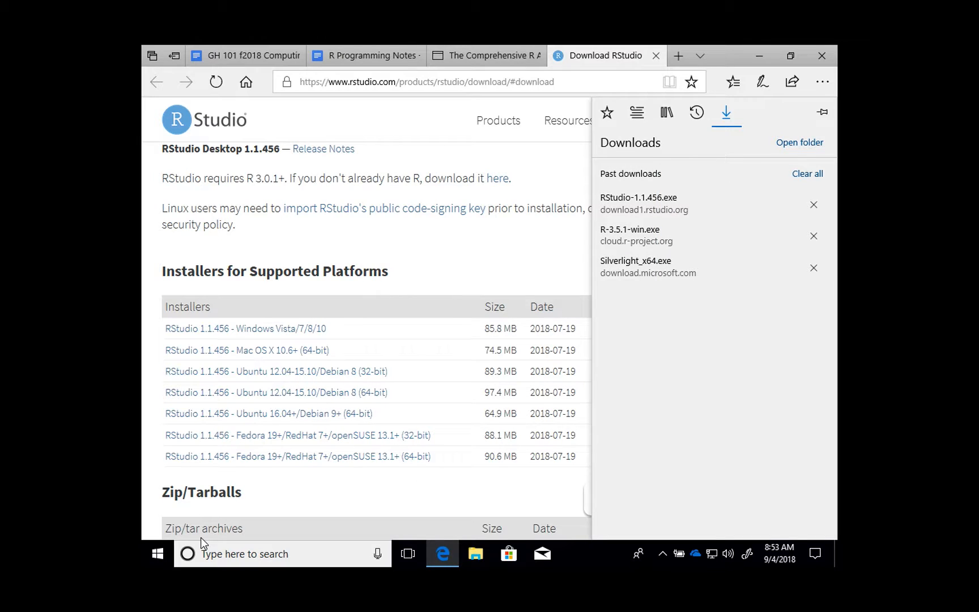
{"action": "left_click", "coordinate": [241, 554]}
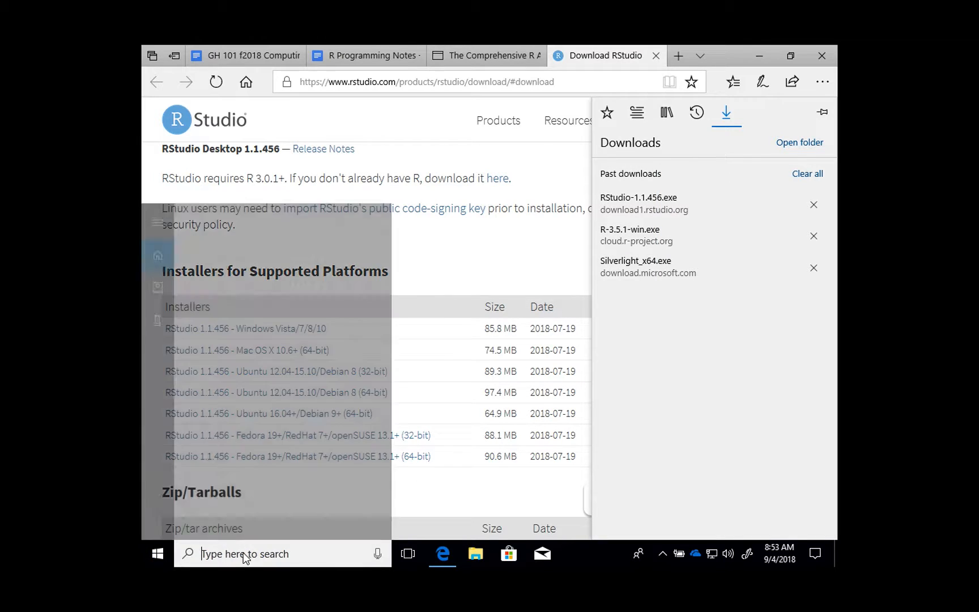
{"action": "type", "text": "rstd"}
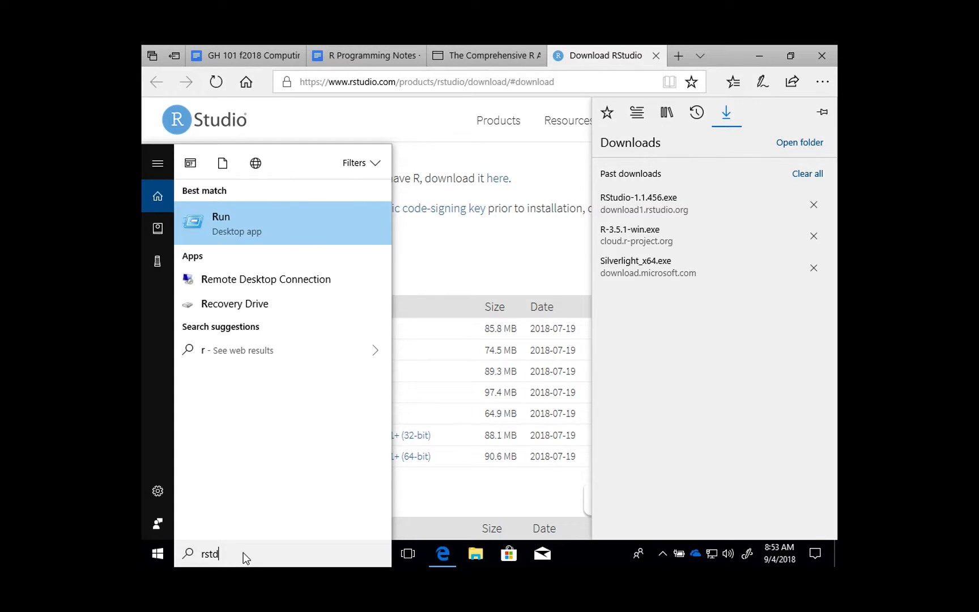
{"action": "key", "text": "BackSpace"}
{"action": "type", "text": "u"}
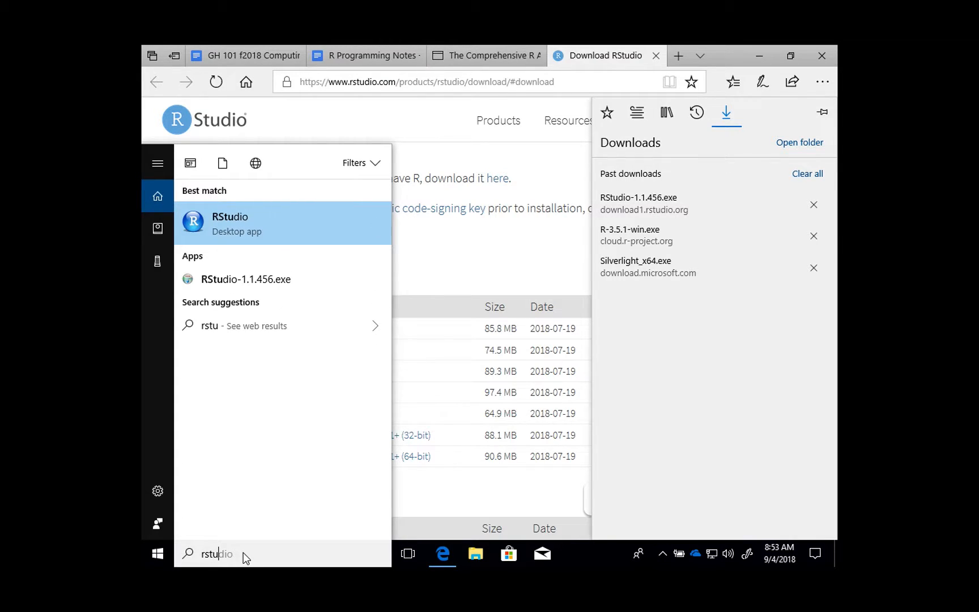
{"action": "left_click", "coordinate": [295, 229]}
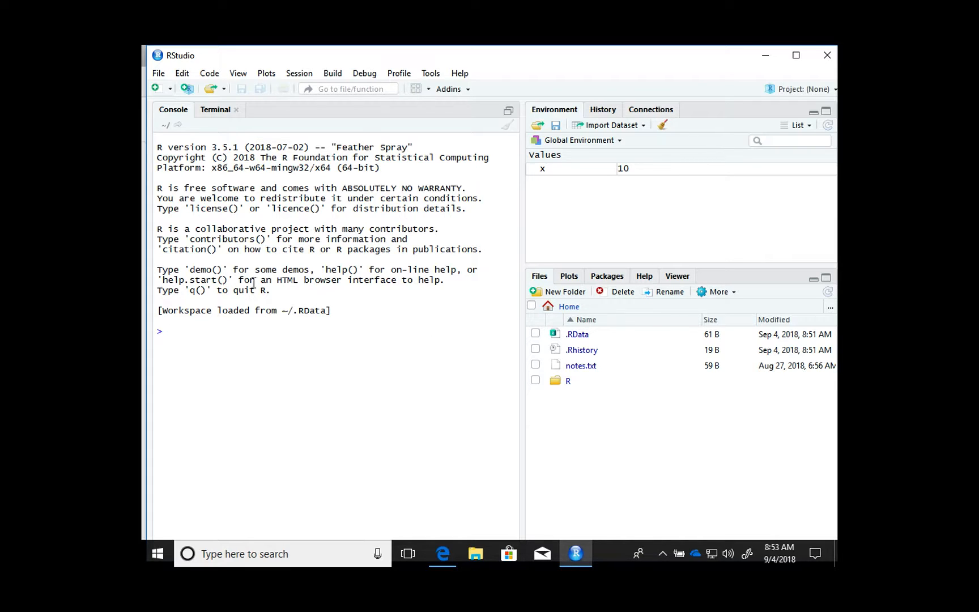
{"action": "mouse_move", "coordinate": [286, 5]}
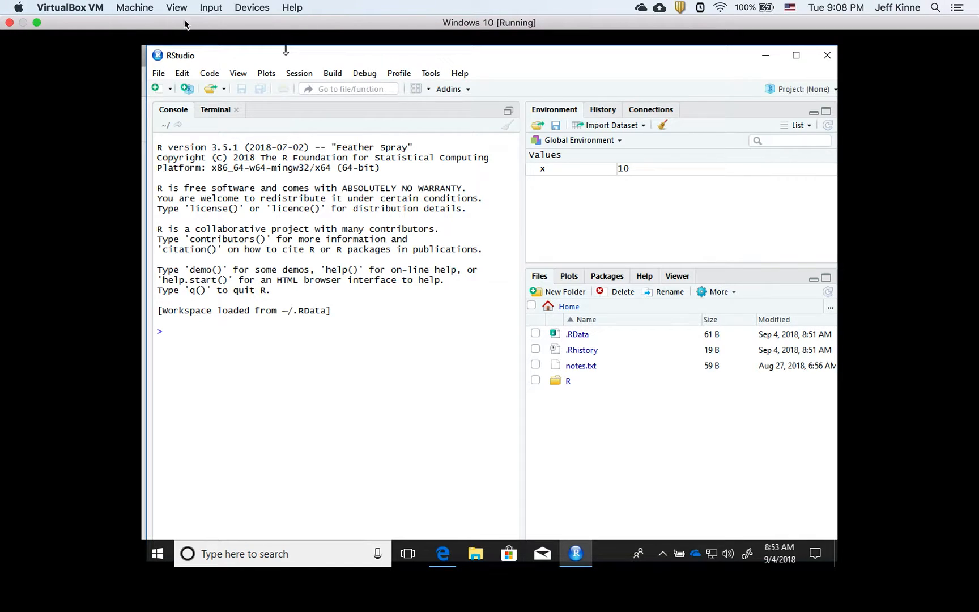
{"action": "left_click", "coordinate": [38, 22]}
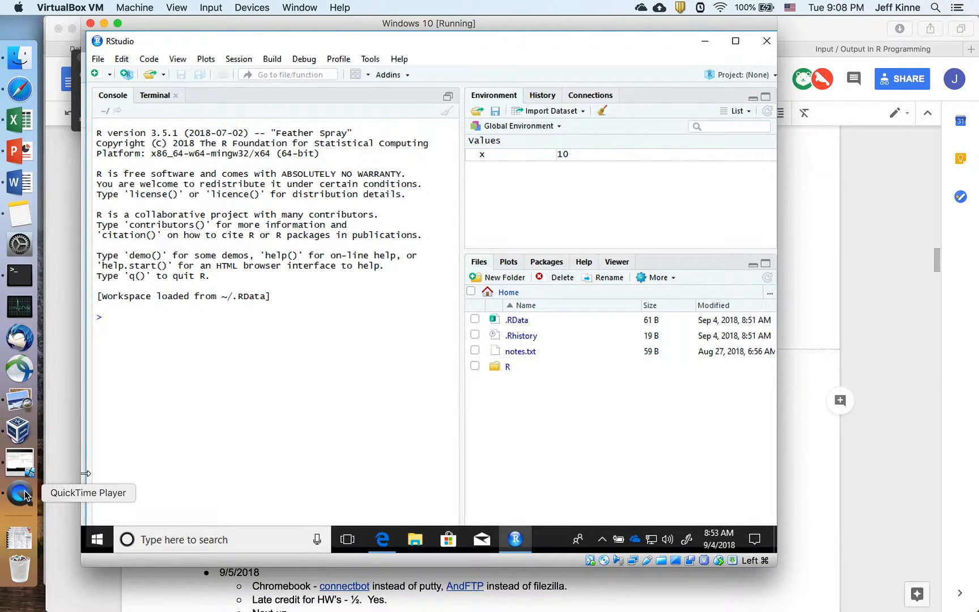
{"action": "left_click", "coordinate": [28, 496]}
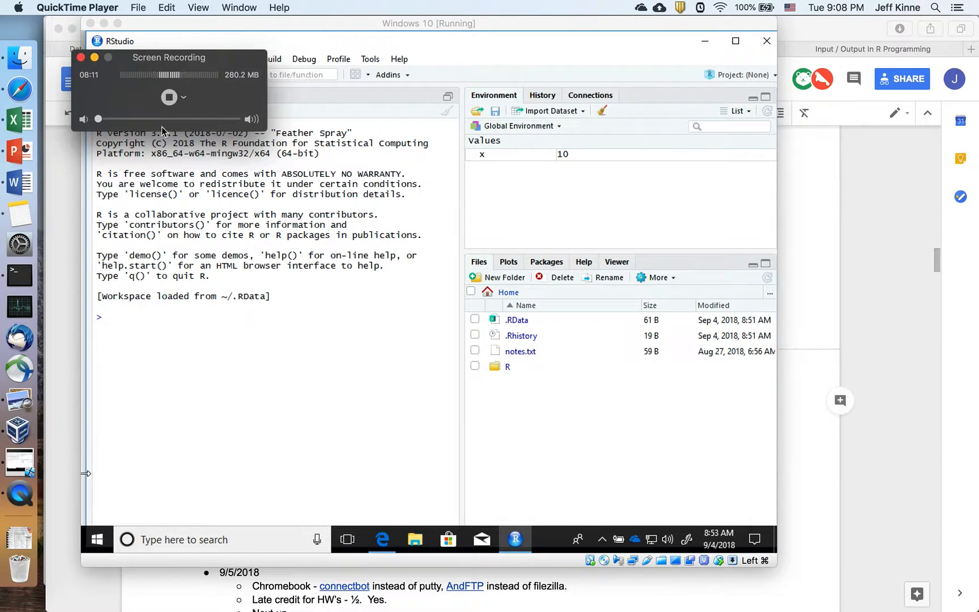